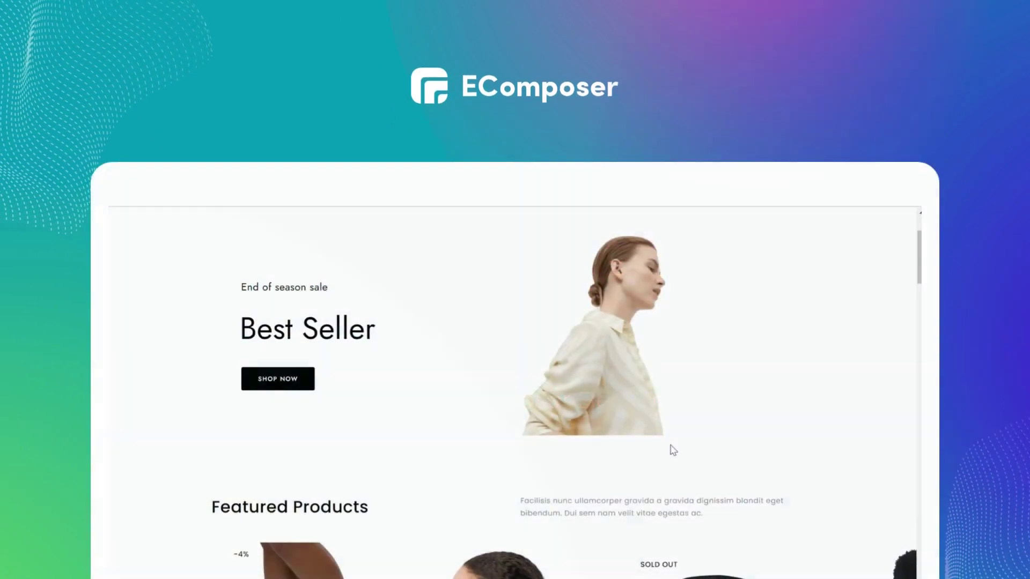
{"action": "scroll", "coordinate": [672, 450], "scroll_direction": "down", "scroll_amount": 1}
{"action": "scroll", "coordinate": [672, 450], "scroll_direction": "down", "scroll_amount": 1}
{"action": "scroll", "coordinate": [671, 447], "scroll_direction": "down", "scroll_amount": 2}
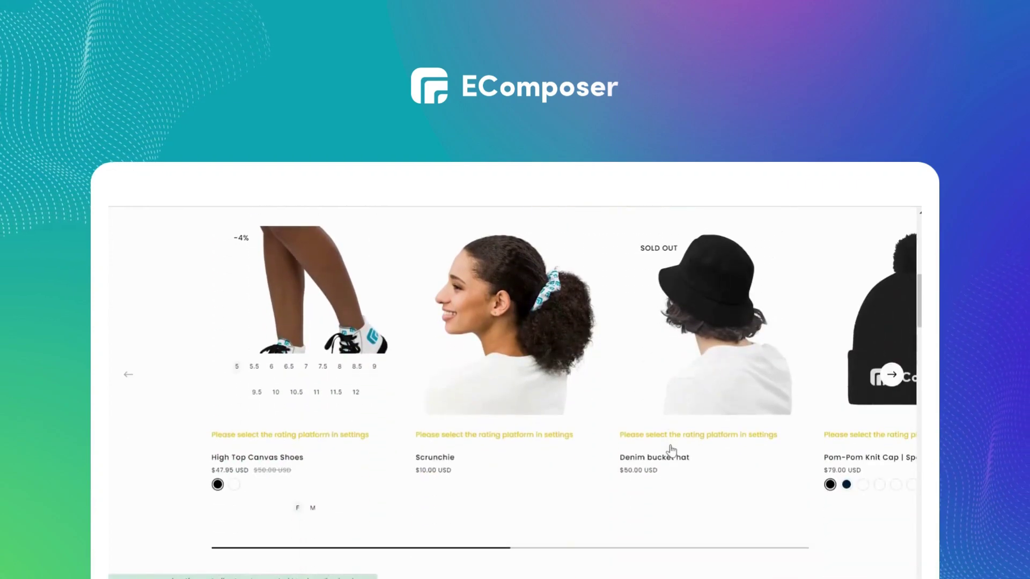
{"action": "scroll", "coordinate": [668, 443], "scroll_direction": "down", "scroll_amount": 2}
{"action": "scroll", "coordinate": [670, 444], "scroll_direction": "down", "scroll_amount": 2}
{"action": "scroll", "coordinate": [670, 444], "scroll_direction": "down", "scroll_amount": 2}
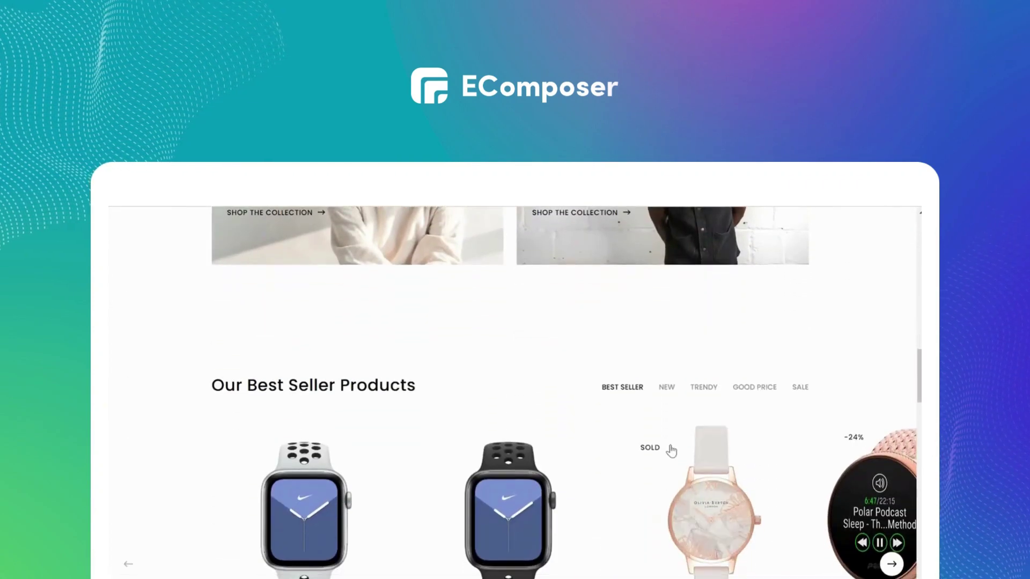
{"action": "scroll", "coordinate": [668, 448], "scroll_direction": "down", "scroll_amount": 1}
{"action": "scroll", "coordinate": [671, 451], "scroll_direction": "down", "scroll_amount": 3}
{"action": "scroll", "coordinate": [671, 444], "scroll_direction": "down", "scroll_amount": 3}
{"action": "scroll", "coordinate": [669, 445], "scroll_direction": "down", "scroll_amount": 2}
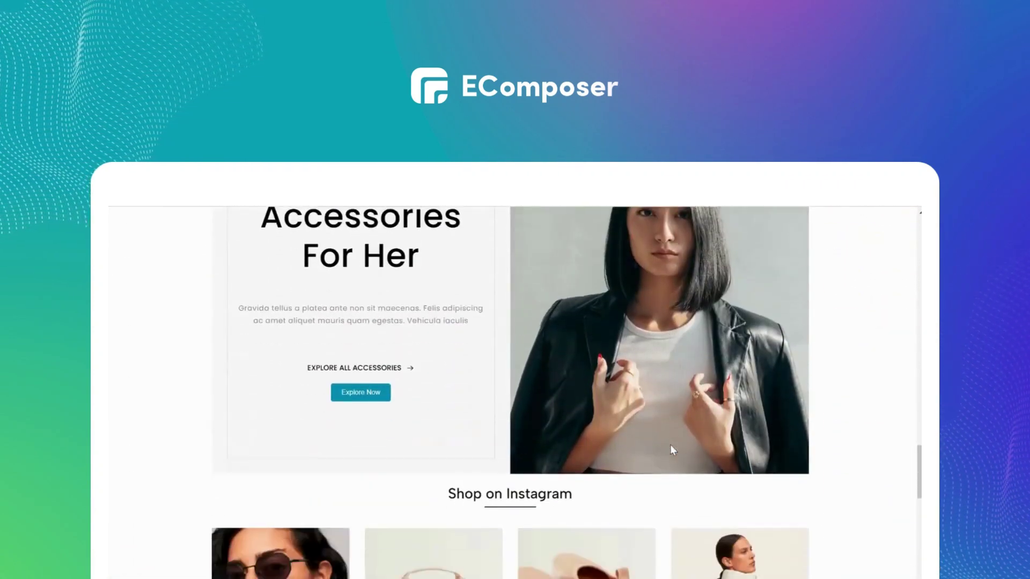
{"action": "scroll", "coordinate": [671, 445], "scroll_direction": "down", "scroll_amount": 2}
{"action": "scroll", "coordinate": [673, 450], "scroll_direction": "down", "scroll_amount": 1}
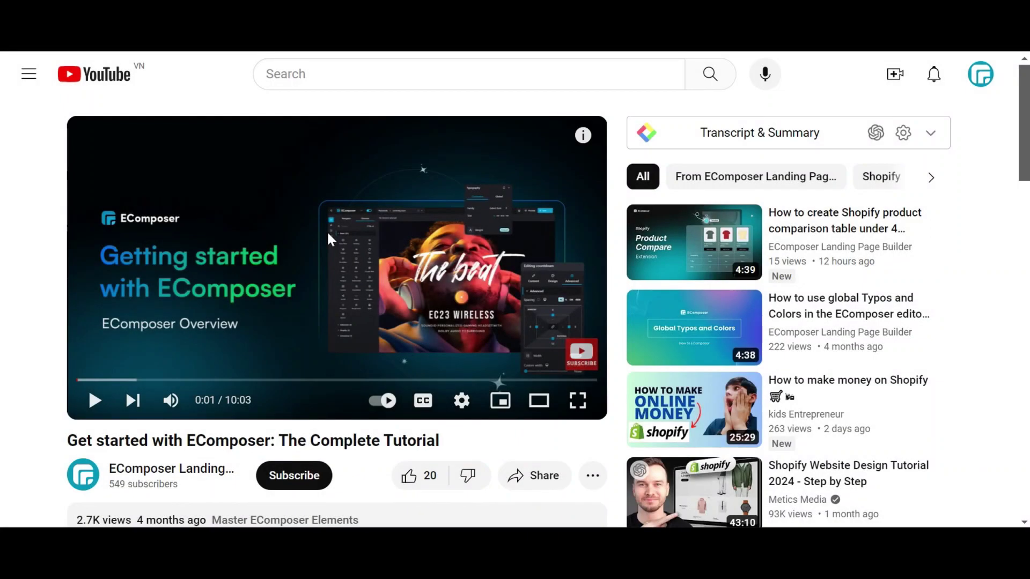
{"action": "scroll", "coordinate": [329, 235], "scroll_direction": "down", "scroll_amount": 2}
{"action": "scroll", "coordinate": [327, 231], "scroll_direction": "down", "scroll_amount": 2}
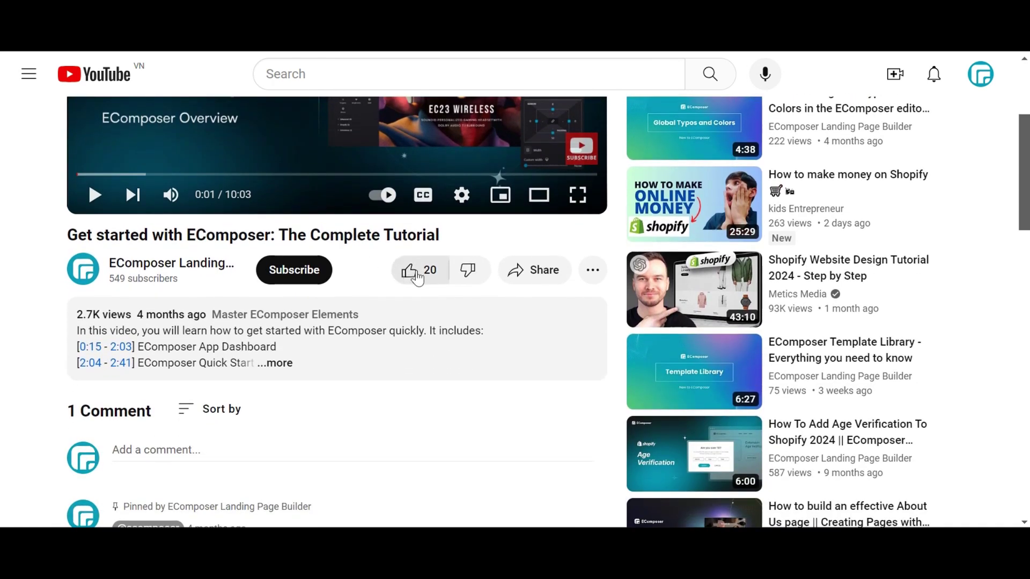
Like the EComposer tutorial, subscribe to its channel, and follow the description's Shopify install link
{"action": "left_click", "coordinate": [425, 274]}
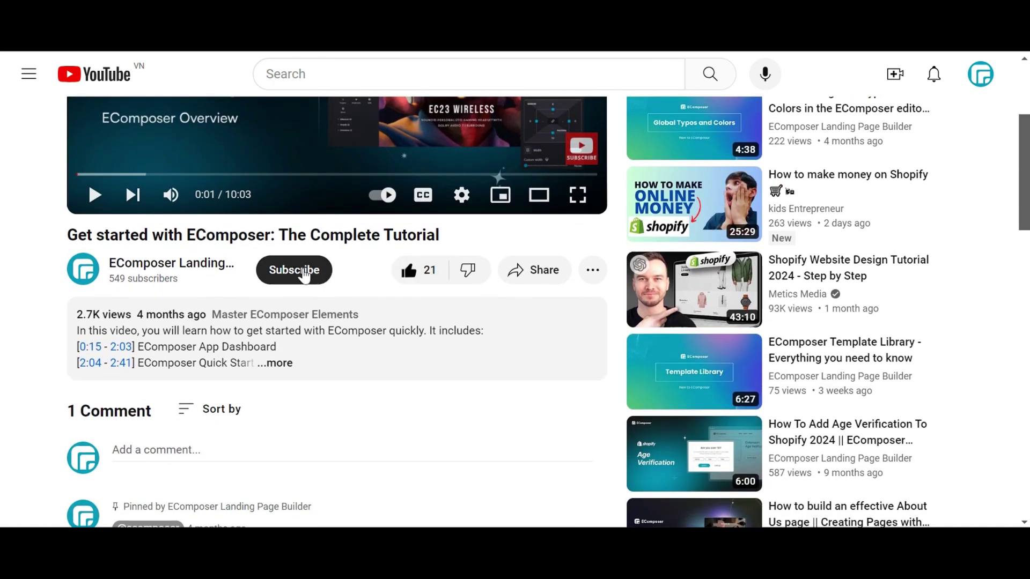
{"action": "left_click", "coordinate": [302, 272]}
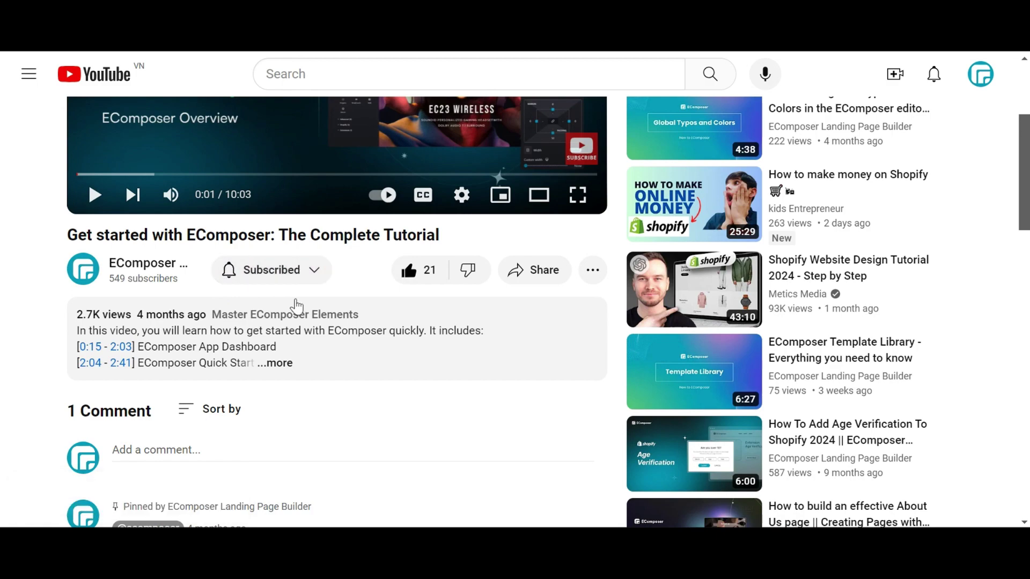
{"action": "left_click", "coordinate": [279, 364]}
{"action": "scroll", "coordinate": [291, 326], "scroll_direction": "down", "scroll_amount": 2}
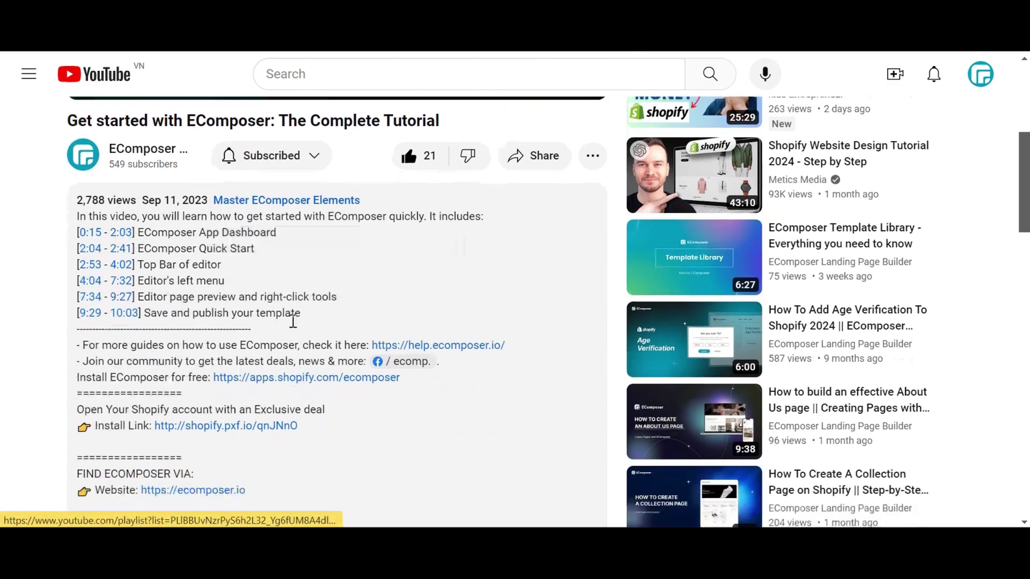
{"action": "scroll", "coordinate": [295, 316], "scroll_direction": "down", "scroll_amount": 1}
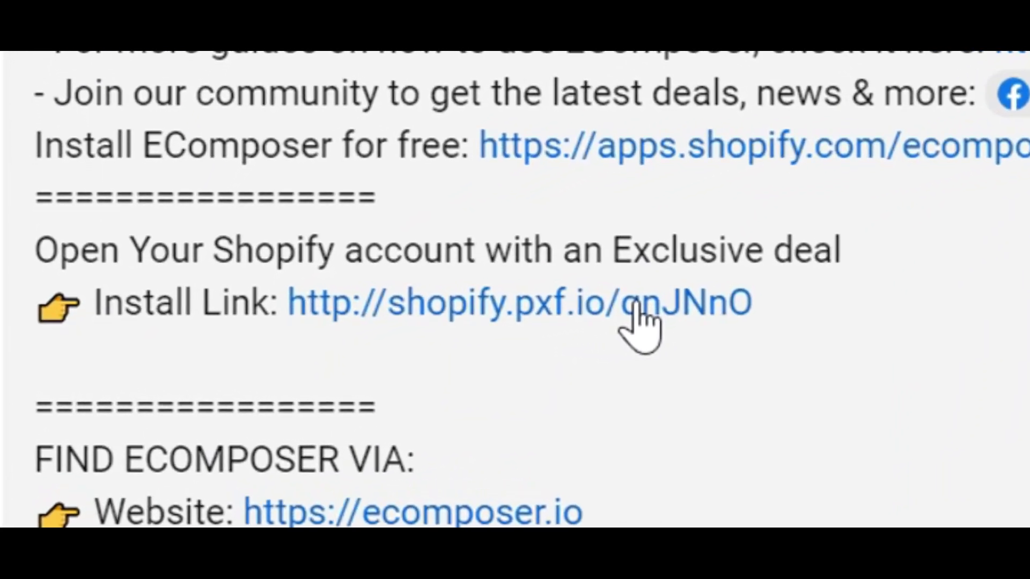
{"action": "left_click", "coordinate": [639, 325]}
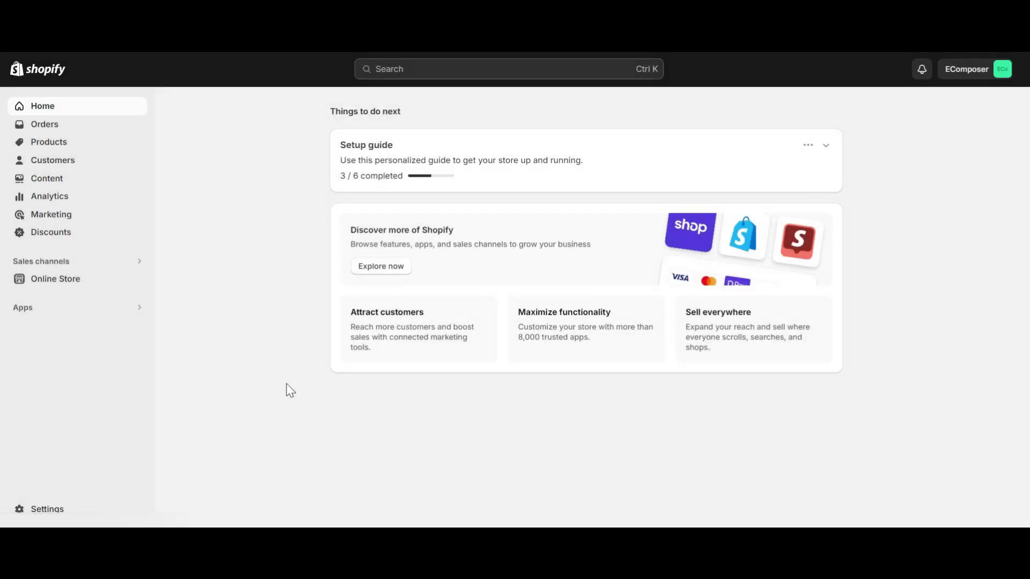
Launch EComposer Builder from the Shopify admin Apps list
{"action": "left_click", "coordinate": [130, 309]}
{"action": "left_click", "coordinate": [372, 120]}
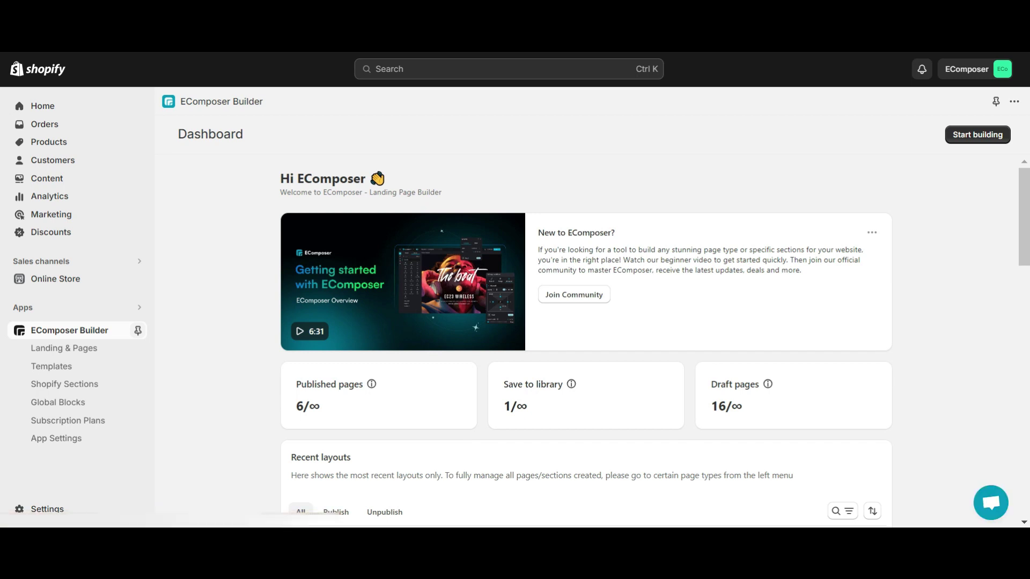
{"action": "scroll", "coordinate": [944, 283], "scroll_direction": "down", "scroll_amount": 2}
{"action": "scroll", "coordinate": [944, 282], "scroll_direction": "down", "scroll_amount": 3}
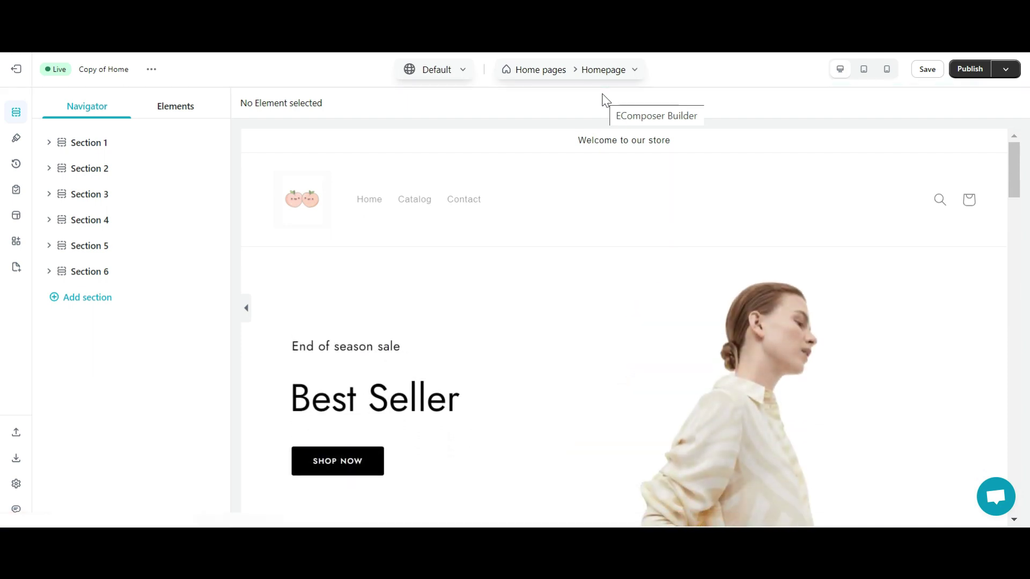
{"action": "scroll", "coordinate": [580, 220], "scroll_direction": "down", "scroll_amount": 2}
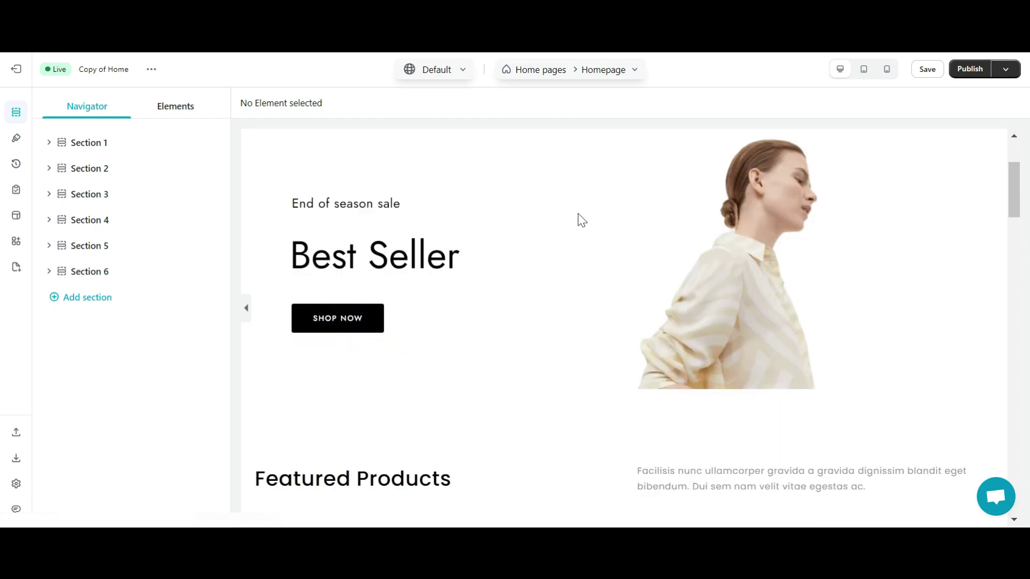
{"action": "scroll", "coordinate": [581, 220], "scroll_direction": "down", "scroll_amount": 3}
{"action": "scroll", "coordinate": [581, 220], "scroll_direction": "down", "scroll_amount": 5}
{"action": "scroll", "coordinate": [581, 219], "scroll_direction": "down", "scroll_amount": 5}
{"action": "scroll", "coordinate": [580, 218], "scroll_direction": "down", "scroll_amount": 3}
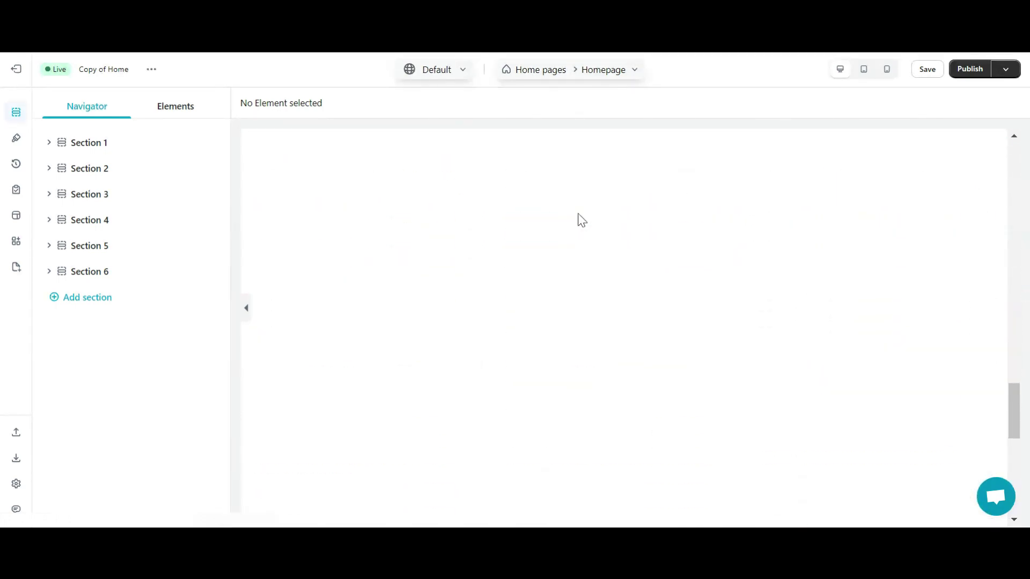
{"action": "scroll", "coordinate": [577, 212], "scroll_direction": "down", "scroll_amount": 3}
{"action": "scroll", "coordinate": [577, 212], "scroll_direction": "down", "scroll_amount": 3}
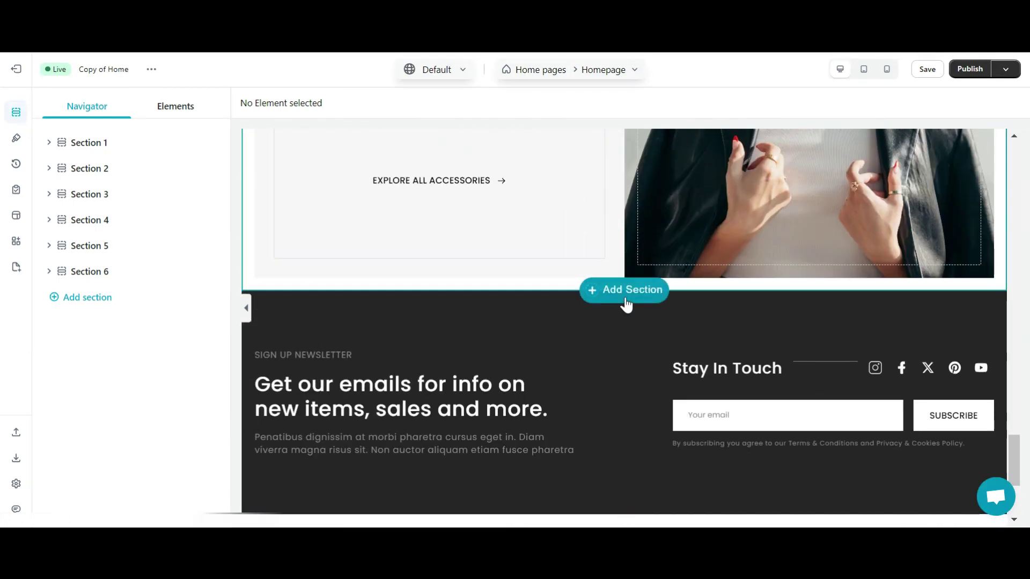
Add a section below Accessories and drop an Instagram element into its empty row
{"action": "left_click", "coordinate": [624, 290]}
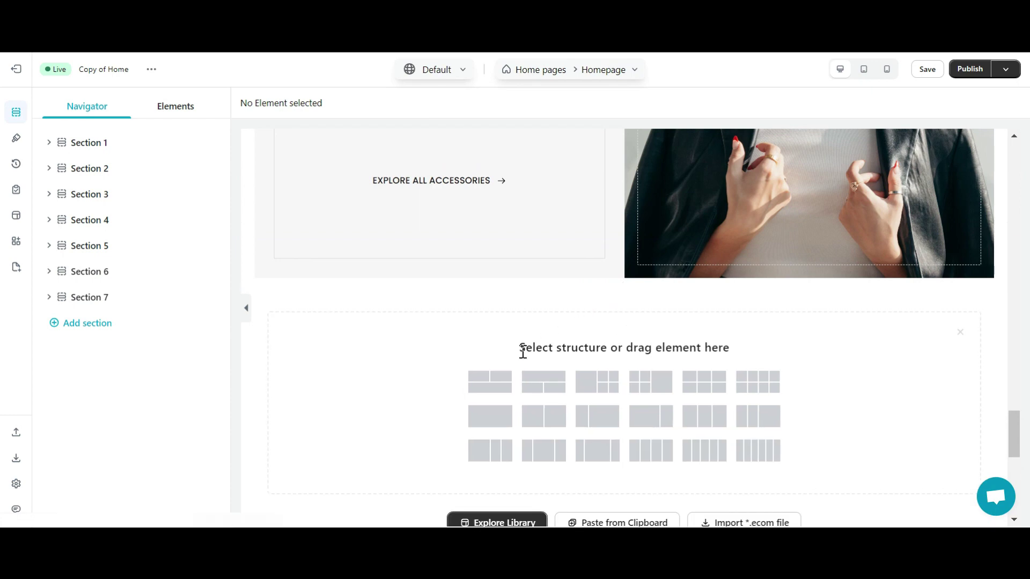
{"action": "left_click", "coordinate": [486, 425]}
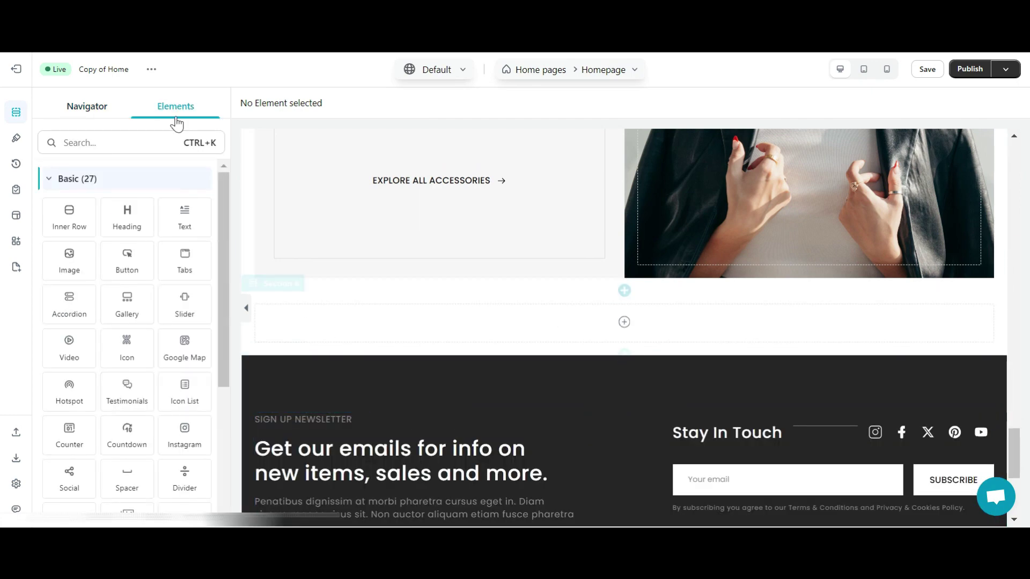
{"action": "scroll", "coordinate": [137, 275], "scroll_direction": "down", "scroll_amount": 2}
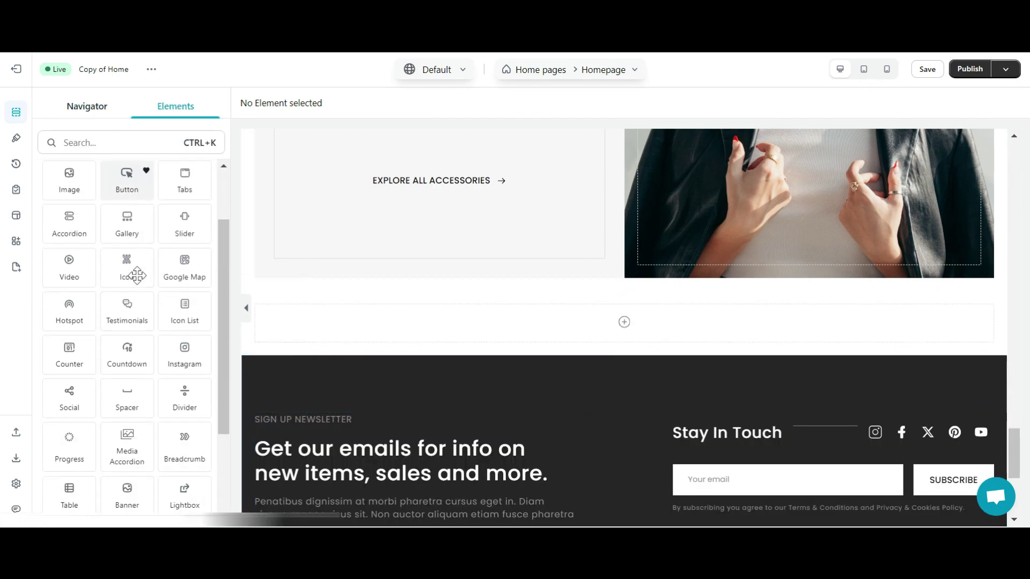
{"action": "left_click_drag", "start_coordinate": [187, 366], "coordinate": [455, 320]}
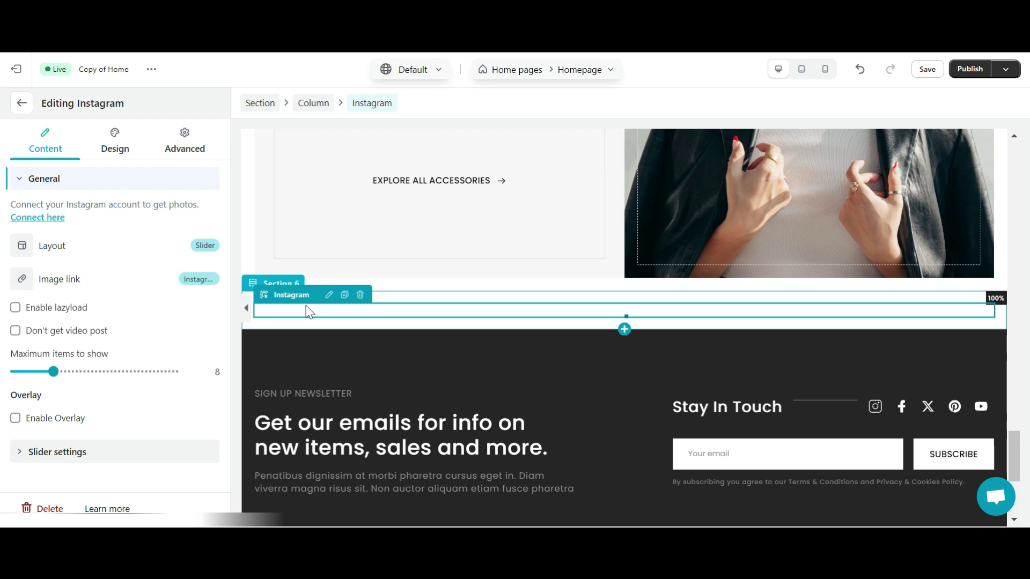
Connect and authorize the Instagram account, save the app settings, then scroll to the feed
{"action": "left_click", "coordinate": [47, 216]}
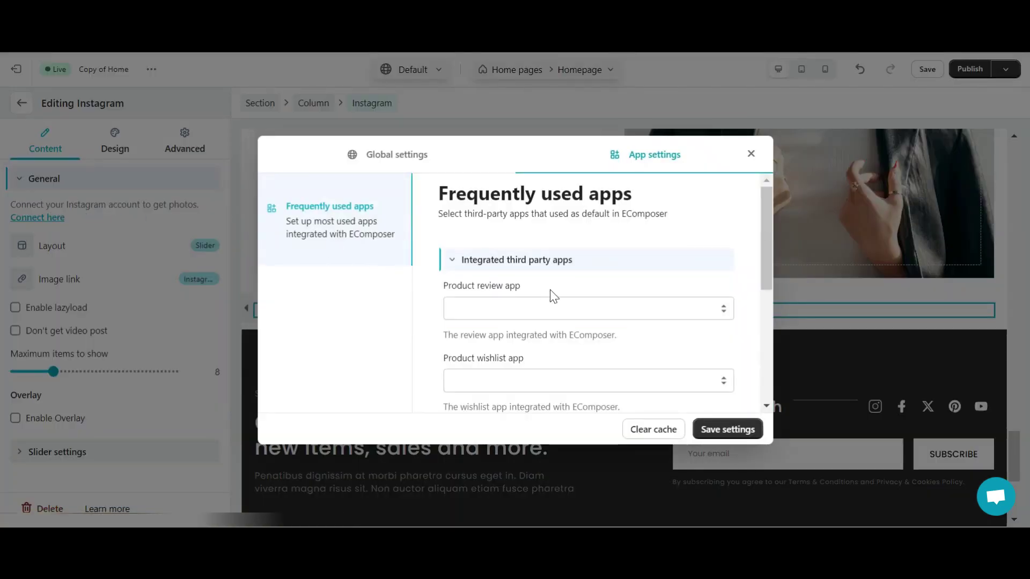
{"action": "scroll", "coordinate": [552, 294], "scroll_direction": "down", "scroll_amount": 3}
{"action": "scroll", "coordinate": [604, 270], "scroll_direction": "down", "scroll_amount": 1}
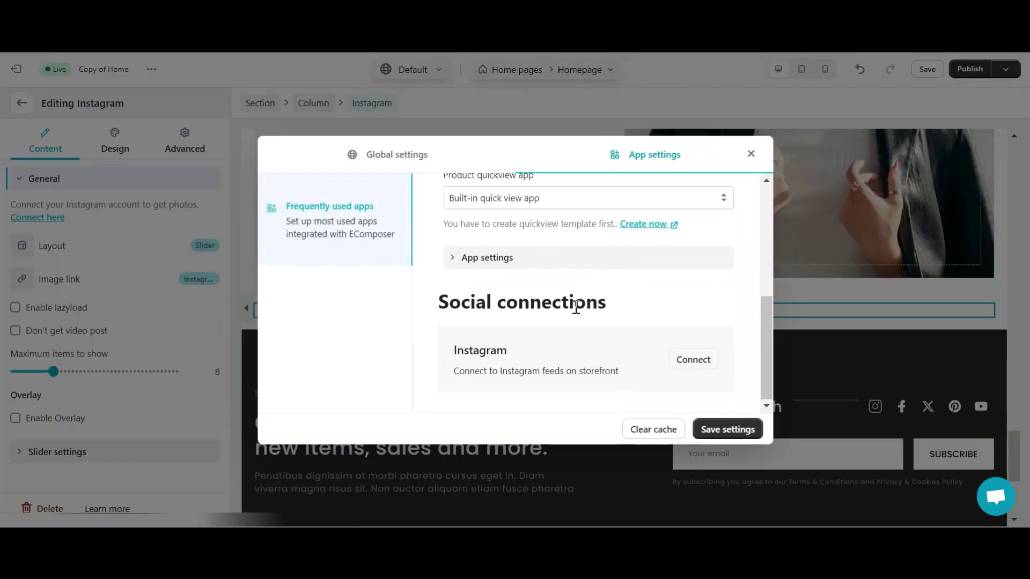
{"action": "left_click", "coordinate": [683, 362]}
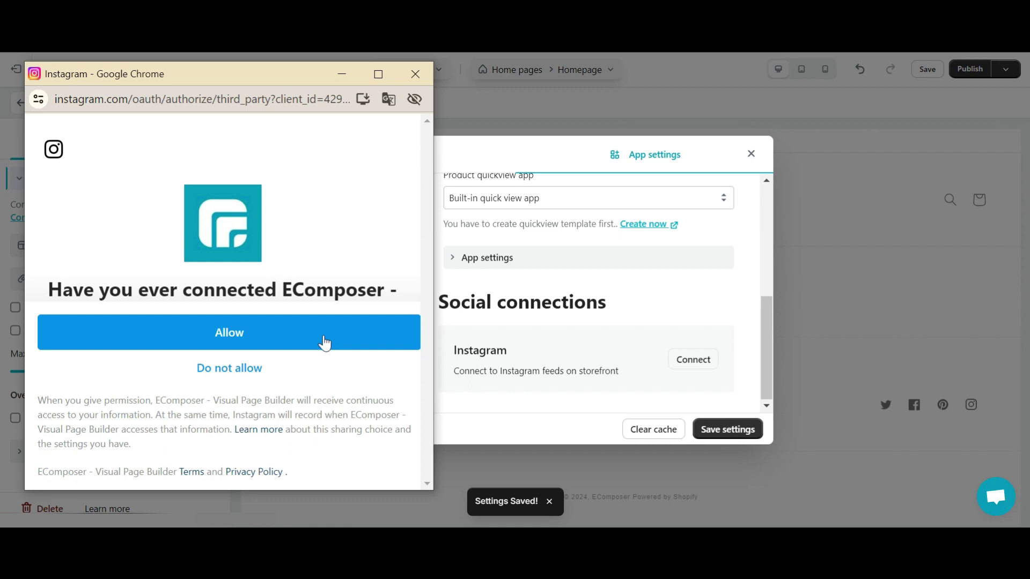
{"action": "left_click", "coordinate": [325, 341]}
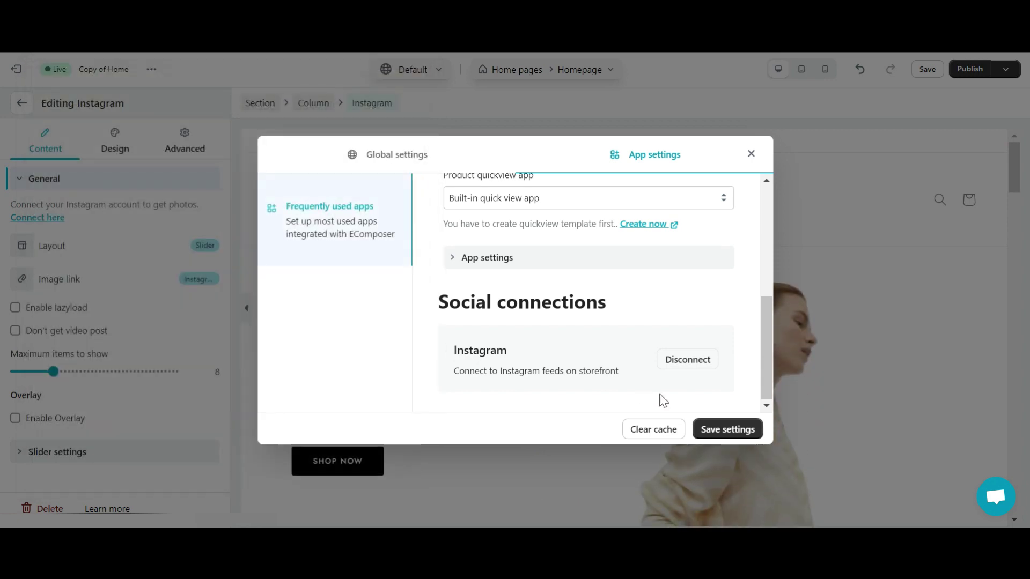
{"action": "left_click", "coordinate": [737, 434]}
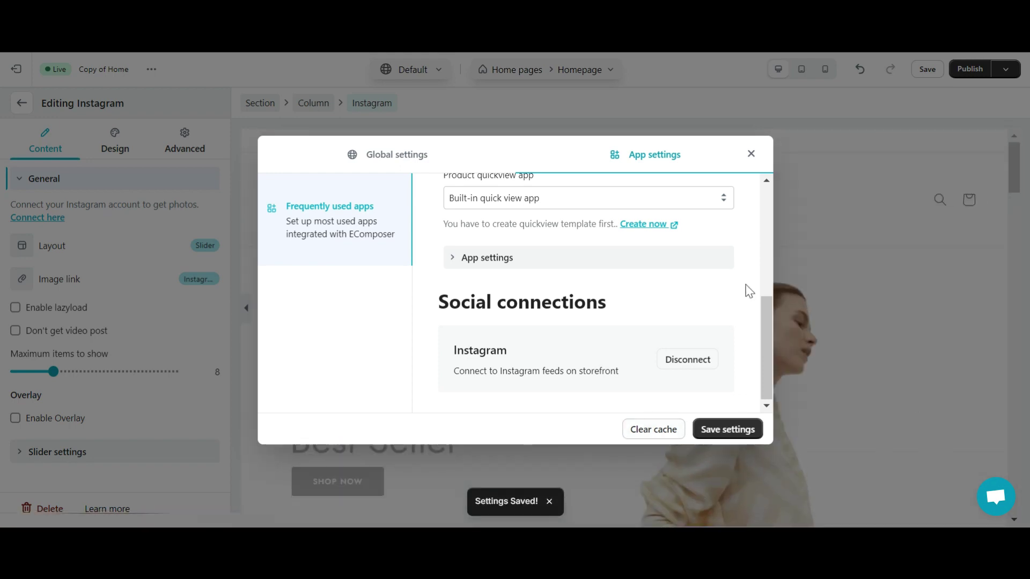
{"action": "left_click", "coordinate": [750, 155]}
{"action": "left_click_drag", "start_coordinate": [1012, 166], "coordinate": [996, 394]}
{"action": "scroll", "coordinate": [995, 453], "scroll_direction": "down", "scroll_amount": 5}
{"action": "scroll", "coordinate": [992, 450], "scroll_direction": "up", "scroll_amount": 1}
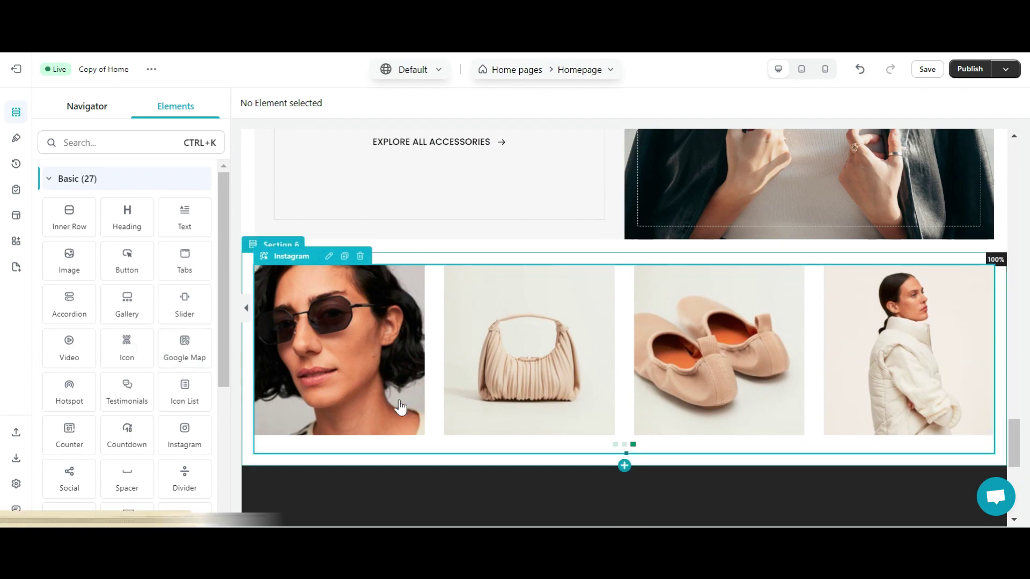
Try the Grid layout on the Instagram feed, return it to Slider, and view Image link options
{"action": "left_click", "coordinate": [283, 251]}
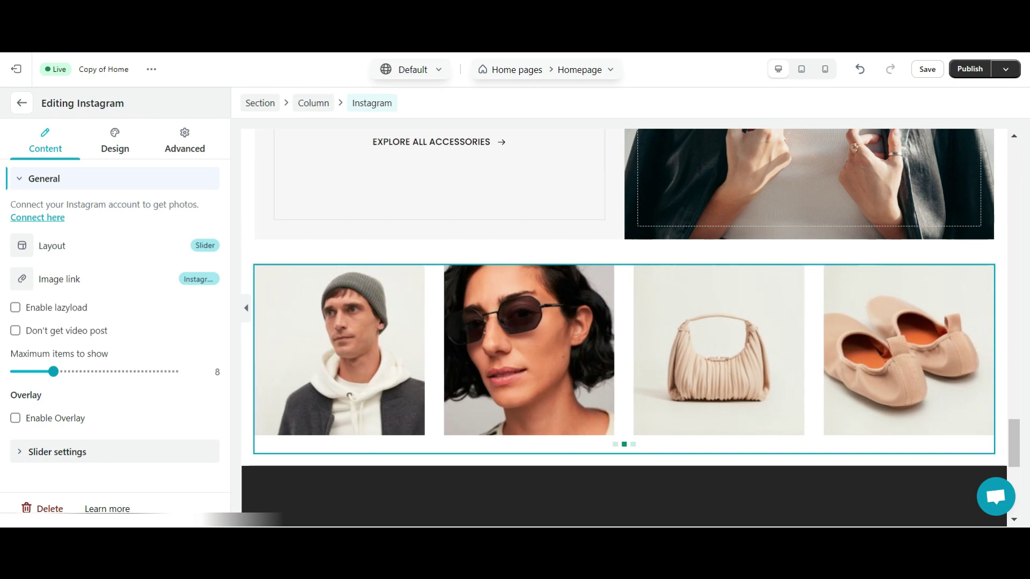
{"action": "left_click", "coordinate": [205, 247]}
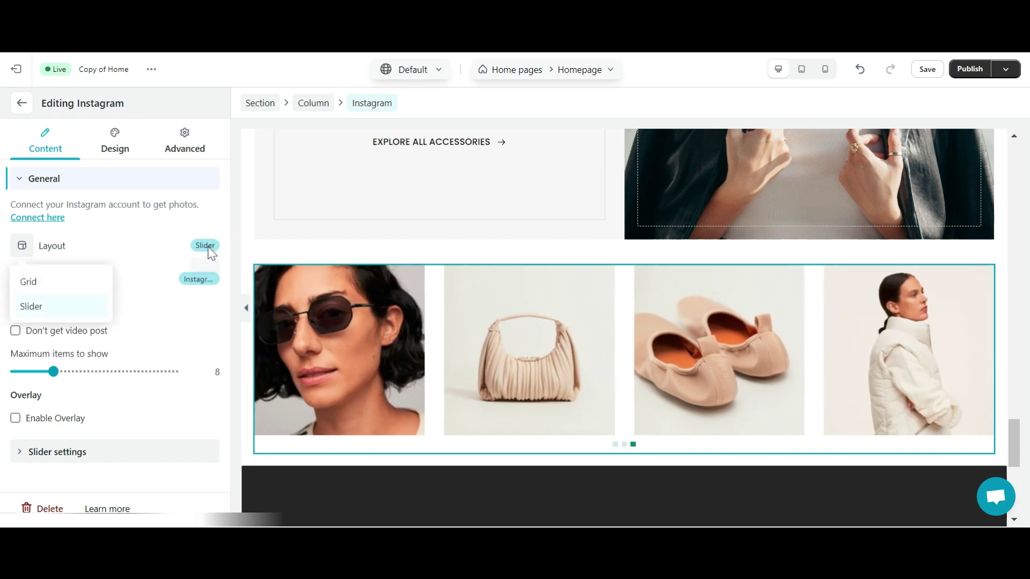
{"action": "left_click", "coordinate": [47, 283]}
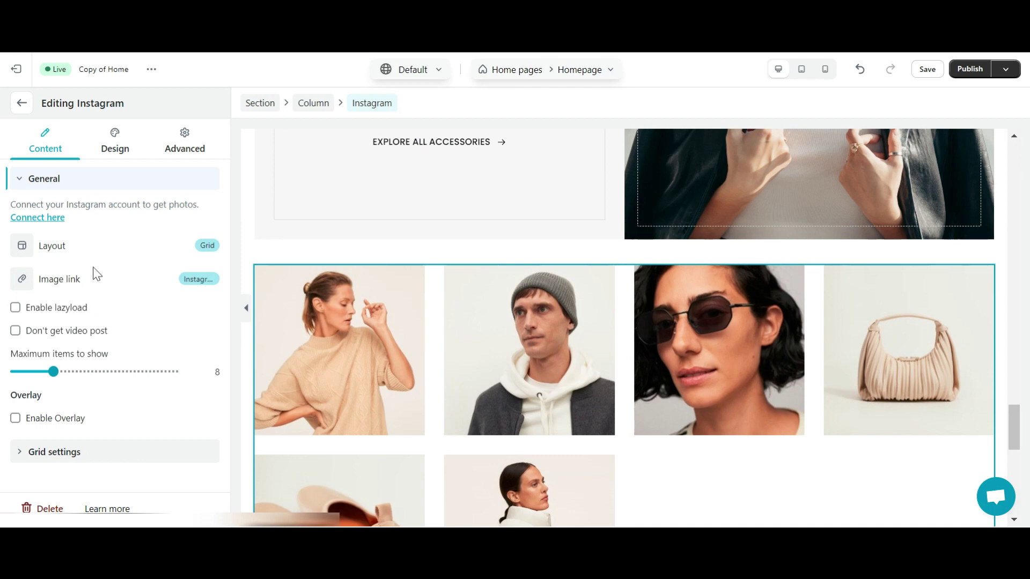
{"action": "left_click", "coordinate": [206, 246]}
{"action": "left_click", "coordinate": [33, 306]}
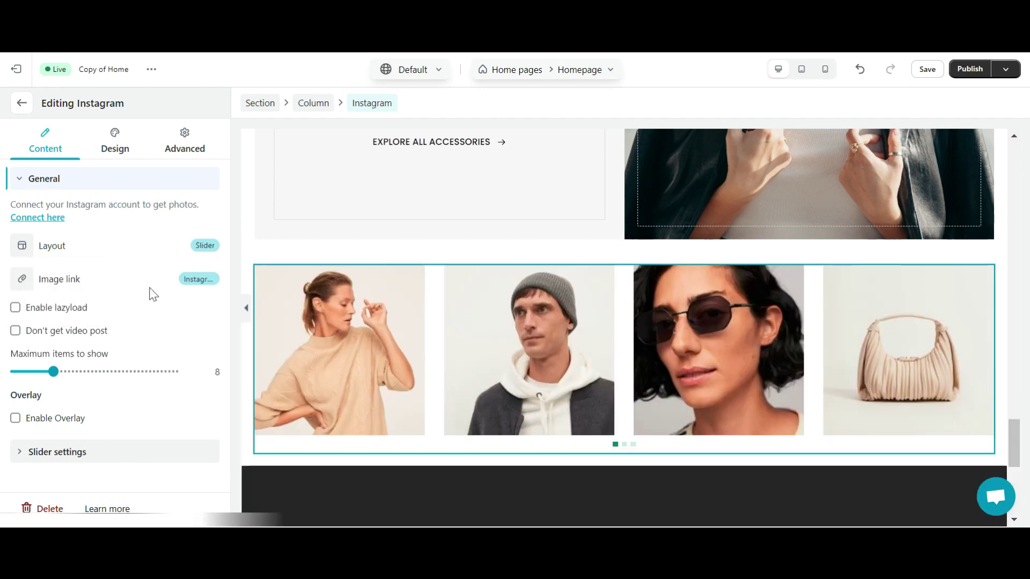
{"action": "left_click", "coordinate": [202, 279]}
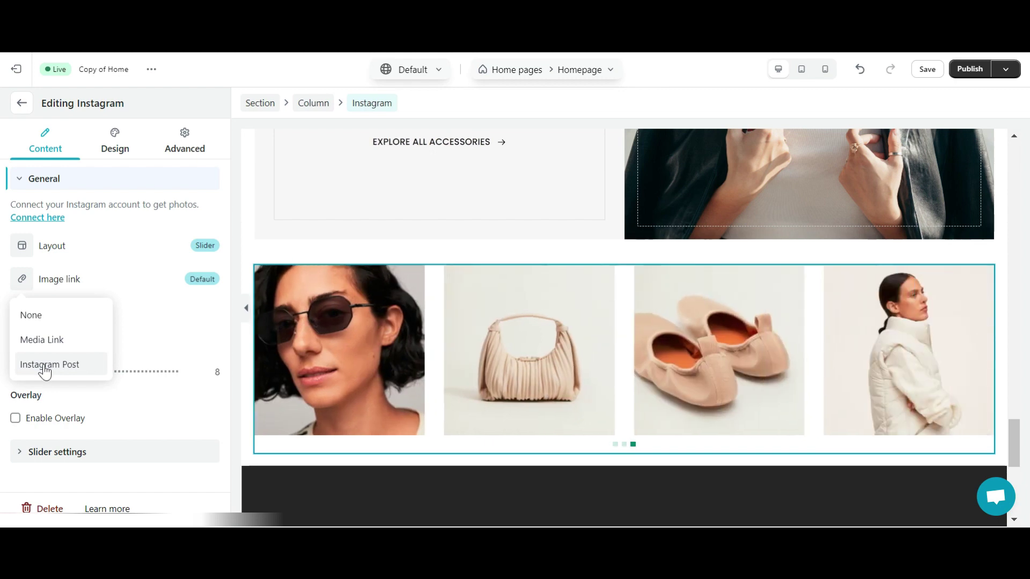
Link feed images to Instagram Post, set Maximum items to 16, and leave Enable Overlay off
{"action": "left_click", "coordinate": [44, 366]}
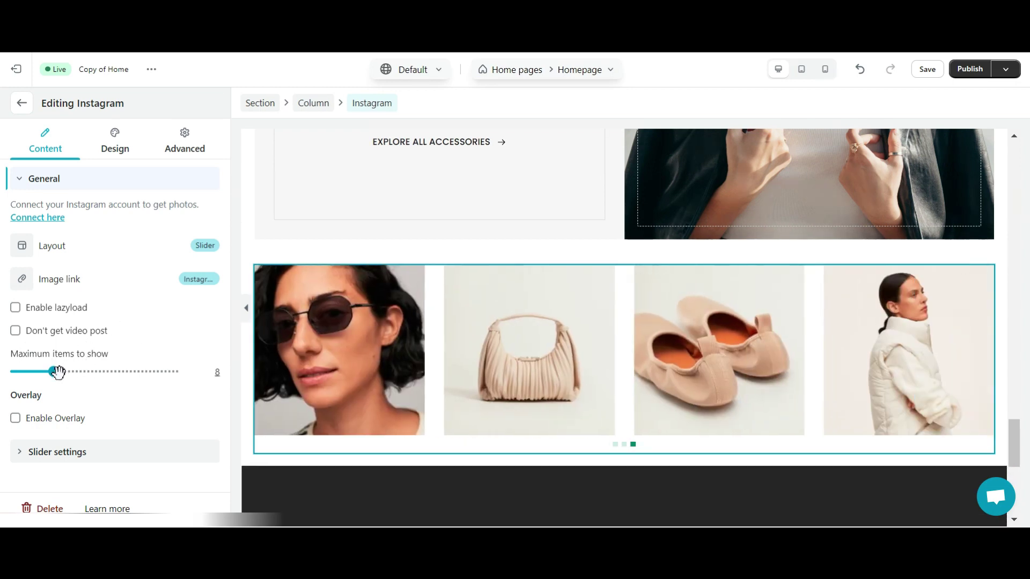
{"action": "left_click_drag", "start_coordinate": [57, 371], "coordinate": [85, 372]}
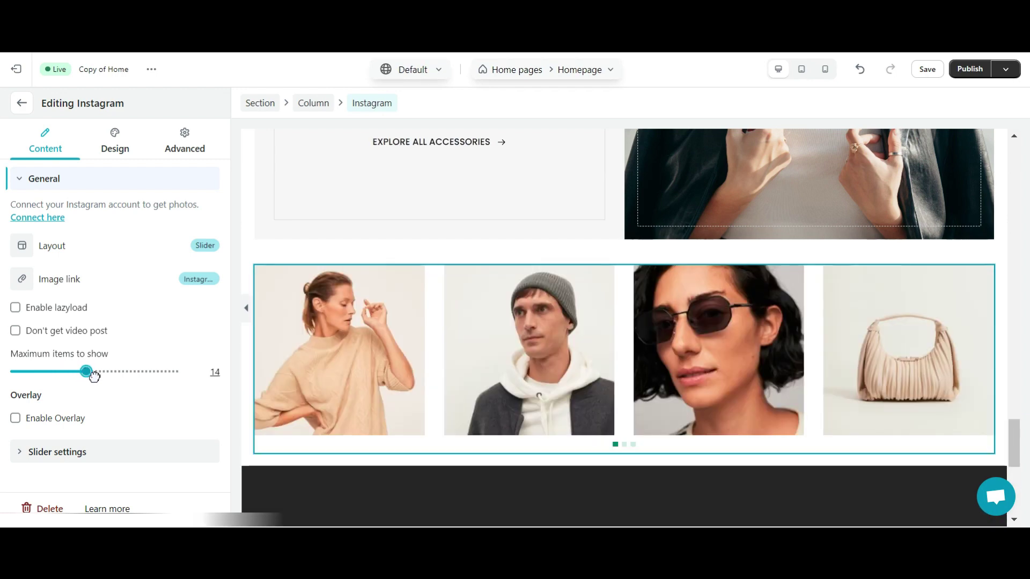
{"action": "left_click_drag", "start_coordinate": [95, 376], "coordinate": [98, 376]}
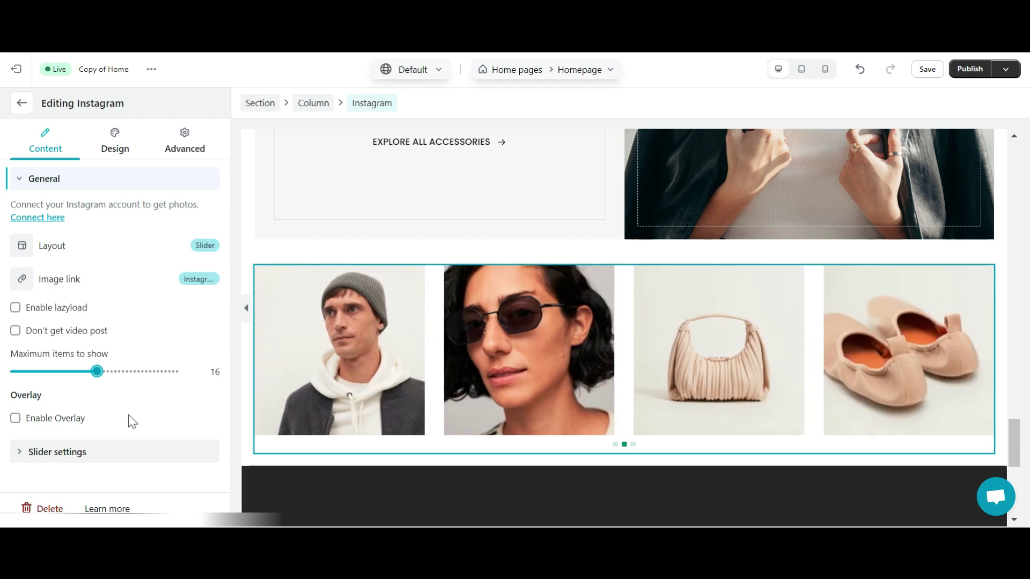
{"action": "left_click", "coordinate": [77, 422]}
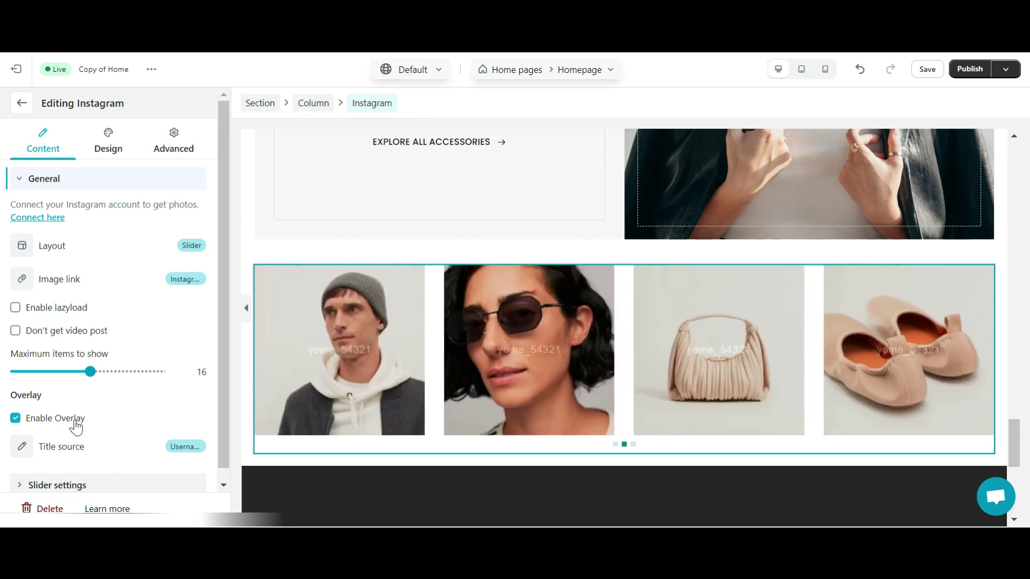
{"action": "left_click", "coordinate": [76, 423]}
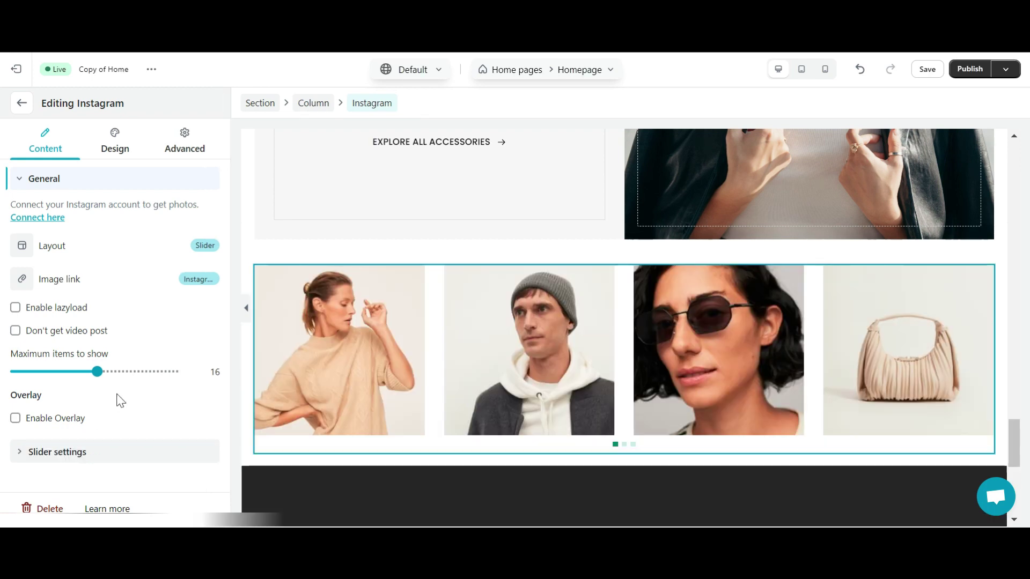
{"action": "left_click", "coordinate": [102, 455]}
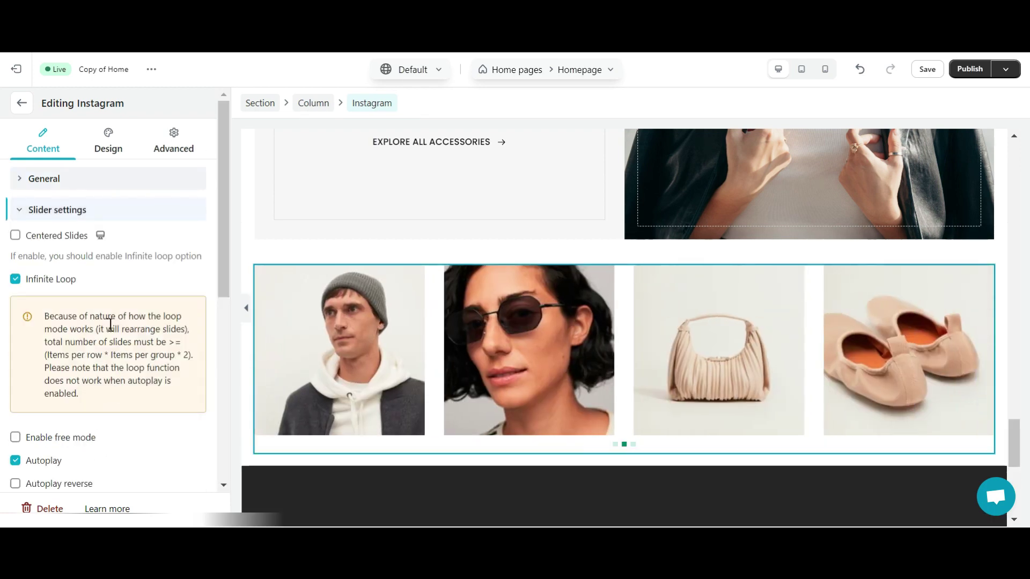
{"action": "scroll", "coordinate": [113, 318], "scroll_direction": "down", "scroll_amount": 1}
{"action": "scroll", "coordinate": [118, 307], "scroll_direction": "down", "scroll_amount": 3}
{"action": "scroll", "coordinate": [119, 309], "scroll_direction": "down", "scroll_amount": 1}
{"action": "scroll", "coordinate": [119, 312], "scroll_direction": "down", "scroll_amount": 1}
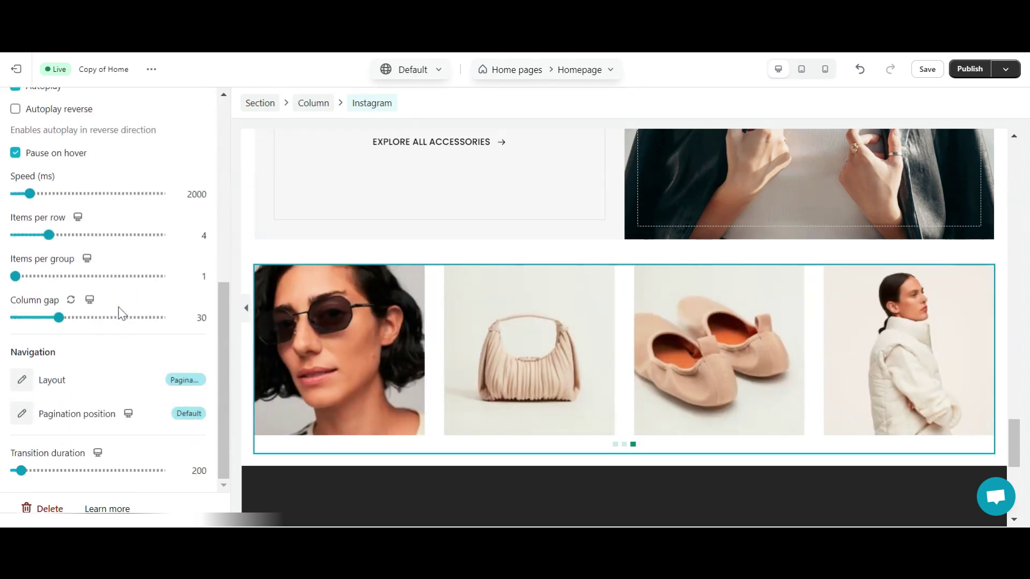
{"action": "scroll", "coordinate": [119, 312], "scroll_direction": "up", "scroll_amount": 2}
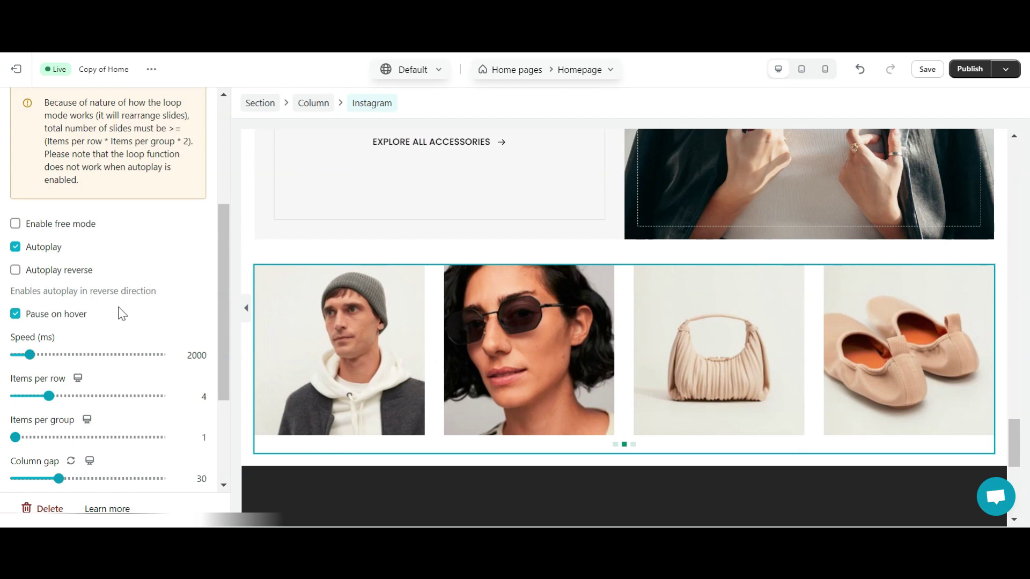
{"action": "scroll", "coordinate": [118, 313], "scroll_direction": "down", "scroll_amount": 1}
{"action": "scroll", "coordinate": [119, 312], "scroll_direction": "down", "scroll_amount": 1}
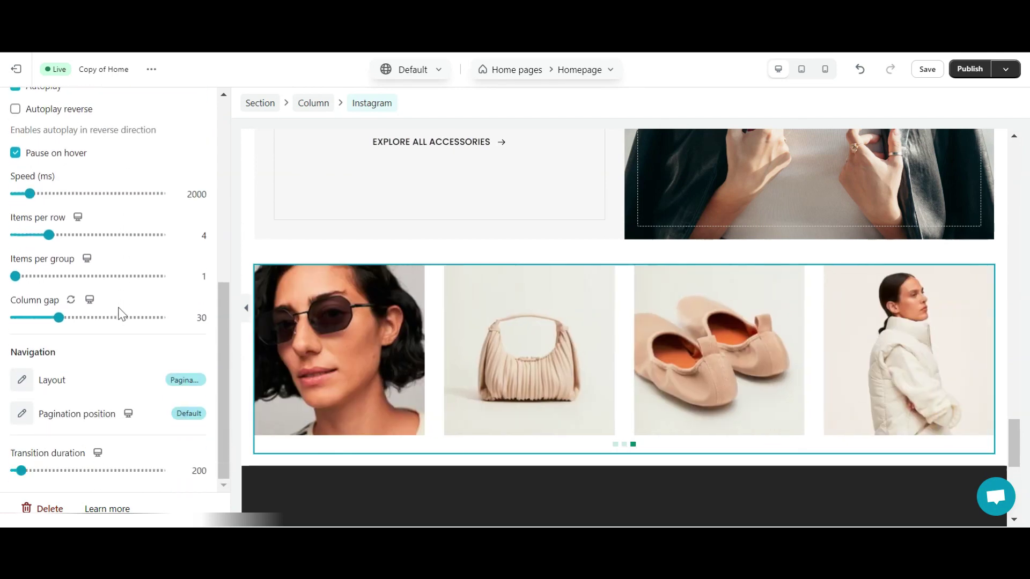
{"action": "scroll", "coordinate": [119, 312], "scroll_direction": "up", "scroll_amount": 10}
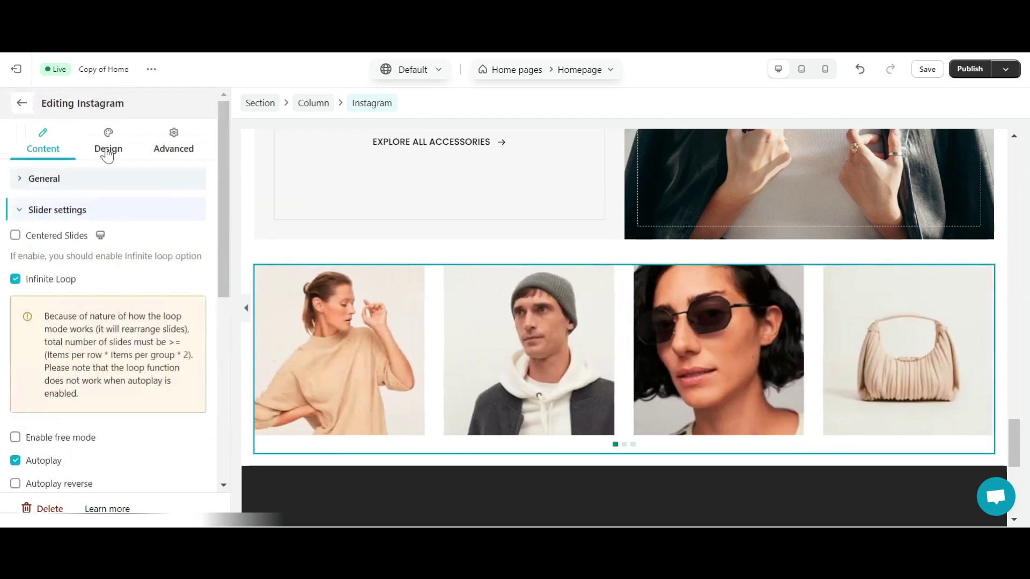
{"action": "left_click", "coordinate": [109, 149]}
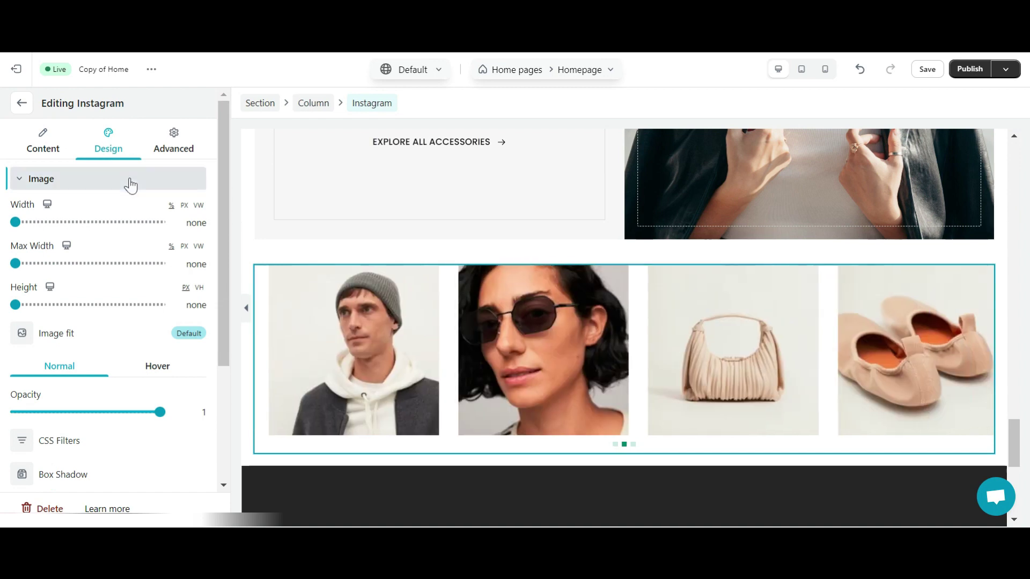
{"action": "left_click", "coordinate": [130, 185]}
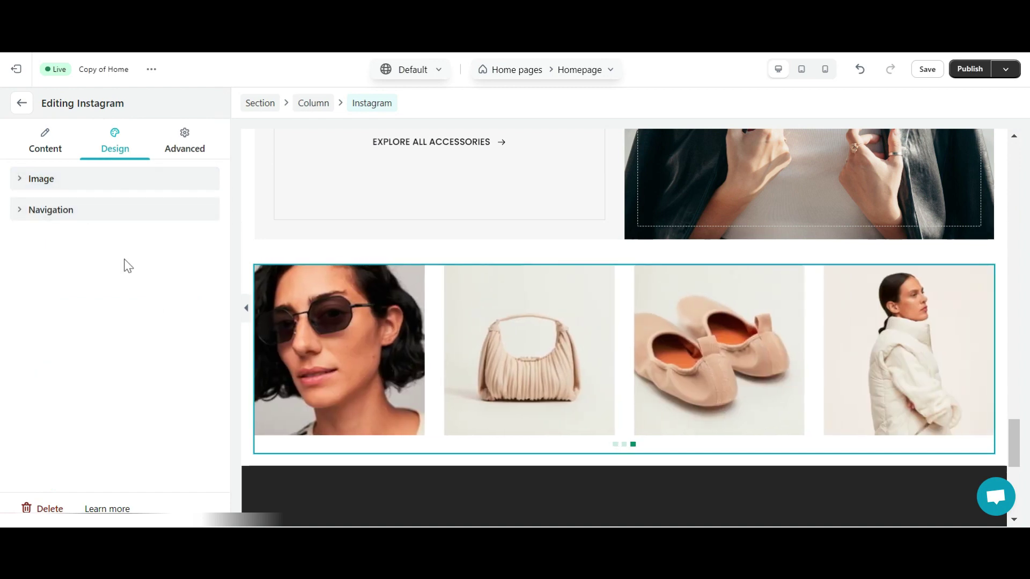
{"action": "left_click", "coordinate": [141, 180]}
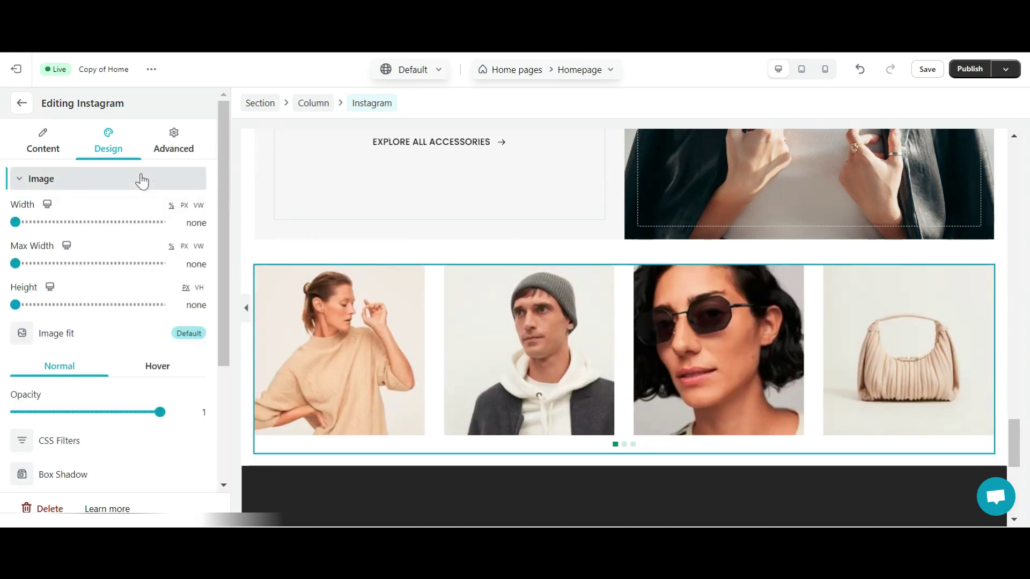
{"action": "scroll", "coordinate": [140, 276], "scroll_direction": "down", "scroll_amount": 2}
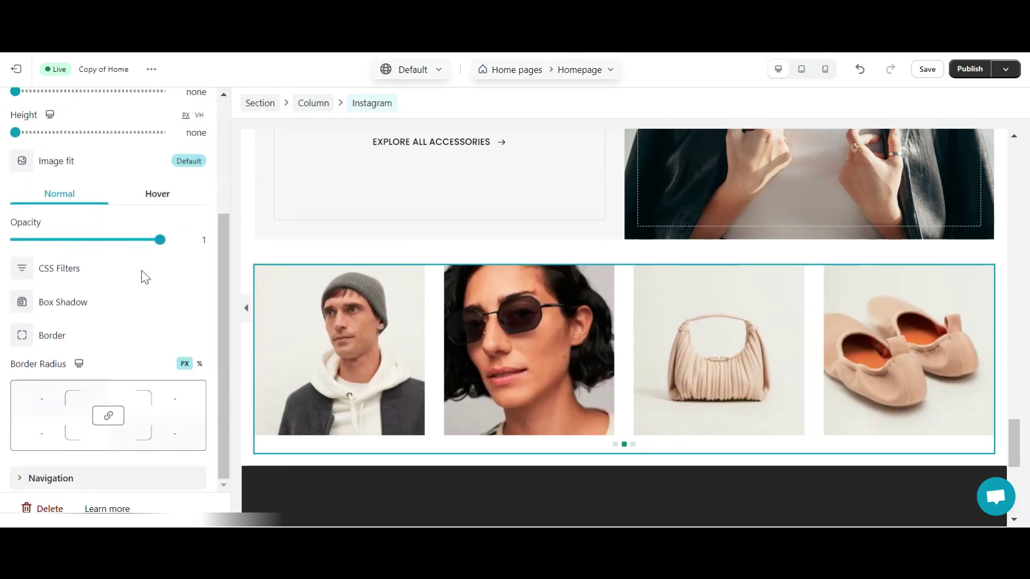
{"action": "scroll", "coordinate": [141, 277], "scroll_direction": "up", "scroll_amount": 1}
{"action": "scroll", "coordinate": [141, 277], "scroll_direction": "down", "scroll_amount": 1}
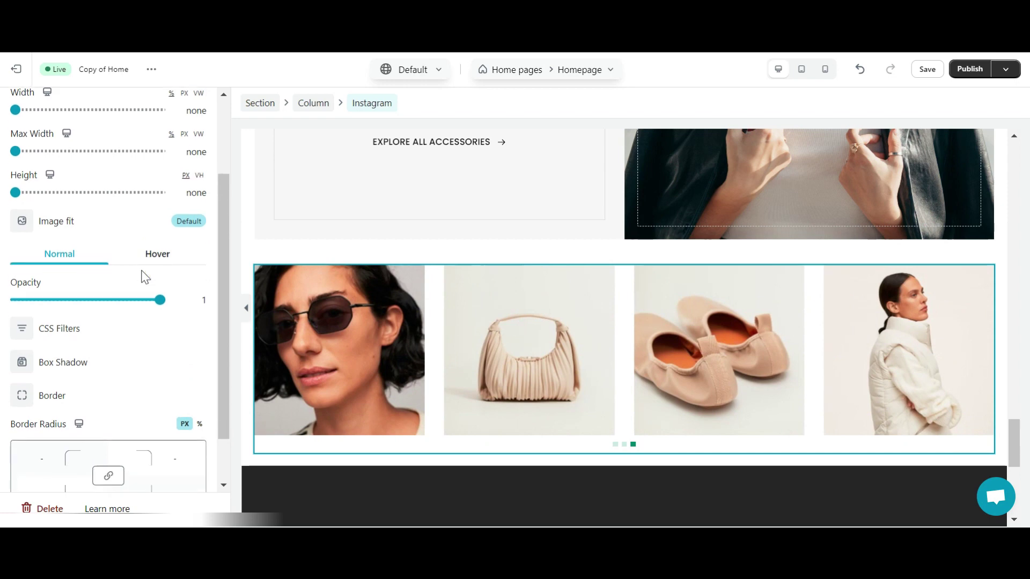
{"action": "scroll", "coordinate": [141, 276], "scroll_direction": "up", "scroll_amount": 2}
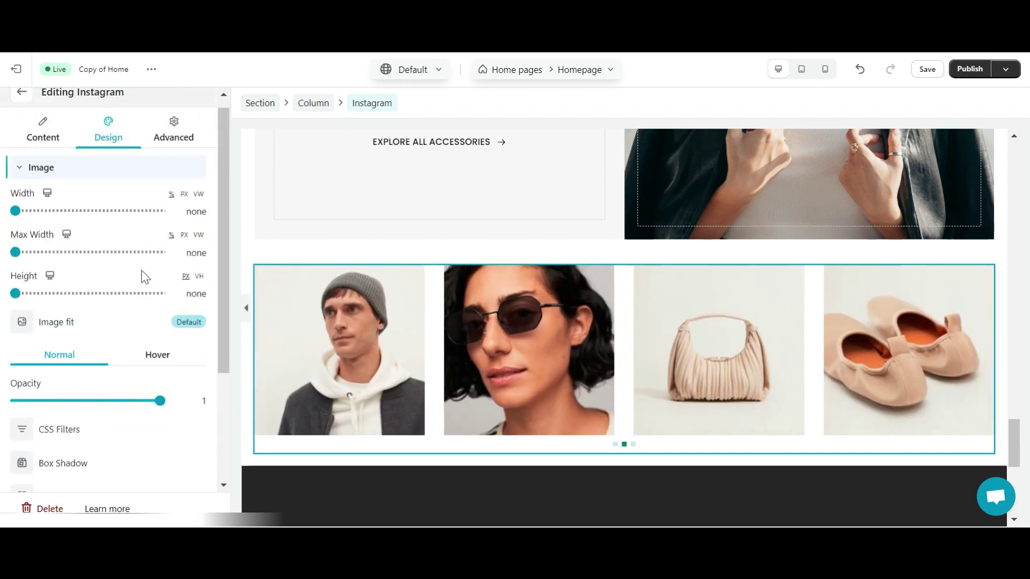
{"action": "scroll", "coordinate": [141, 276], "scroll_direction": "down", "scroll_amount": 1}
{"action": "scroll", "coordinate": [141, 276], "scroll_direction": "down", "scroll_amount": 1}
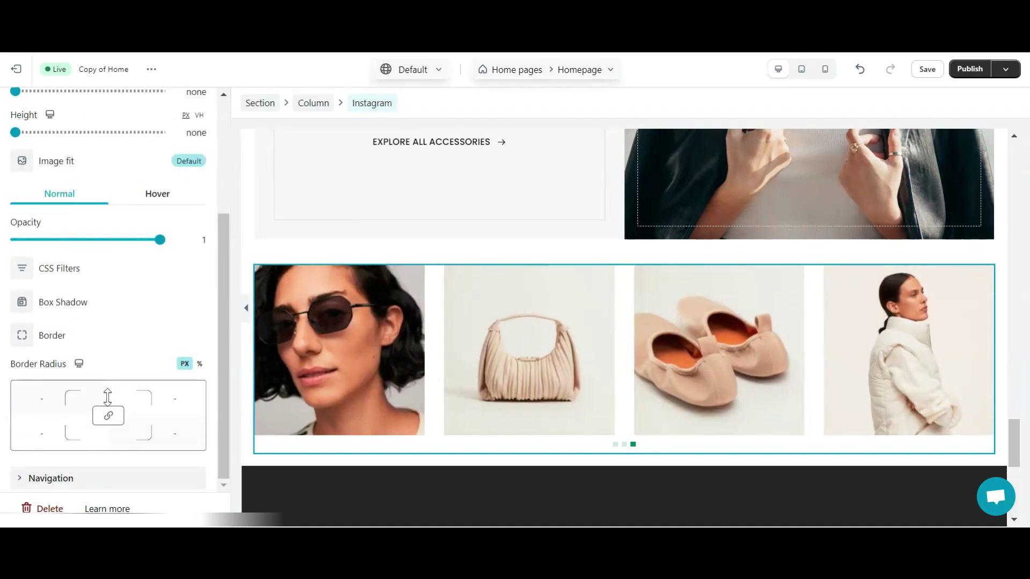
{"action": "left_click", "coordinate": [85, 480]}
{"action": "scroll", "coordinate": [86, 224], "scroll_direction": "down", "scroll_amount": 1}
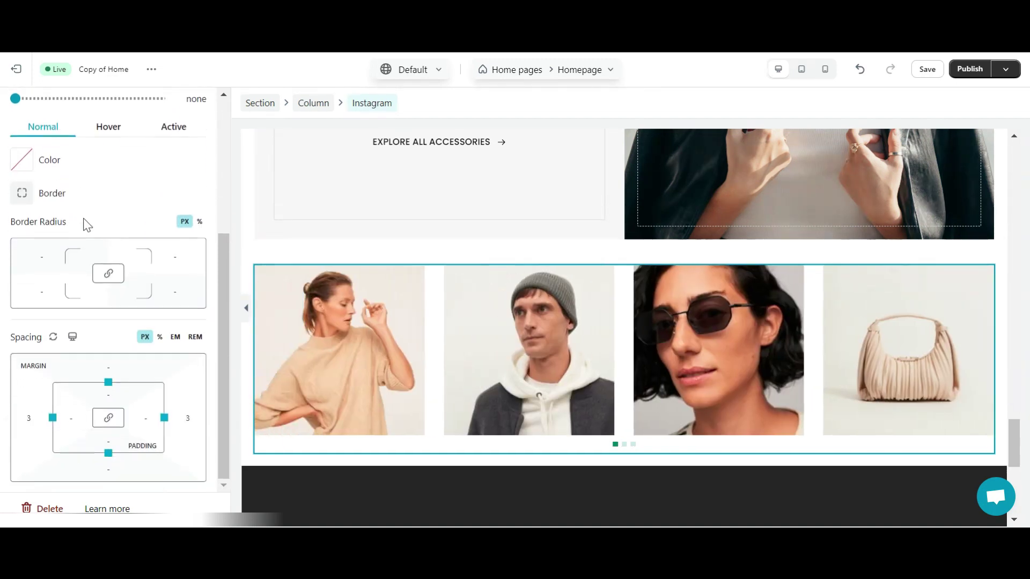
{"action": "scroll", "coordinate": [86, 224], "scroll_direction": "up", "scroll_amount": 2}
{"action": "scroll", "coordinate": [86, 224], "scroll_direction": "down", "scroll_amount": 1}
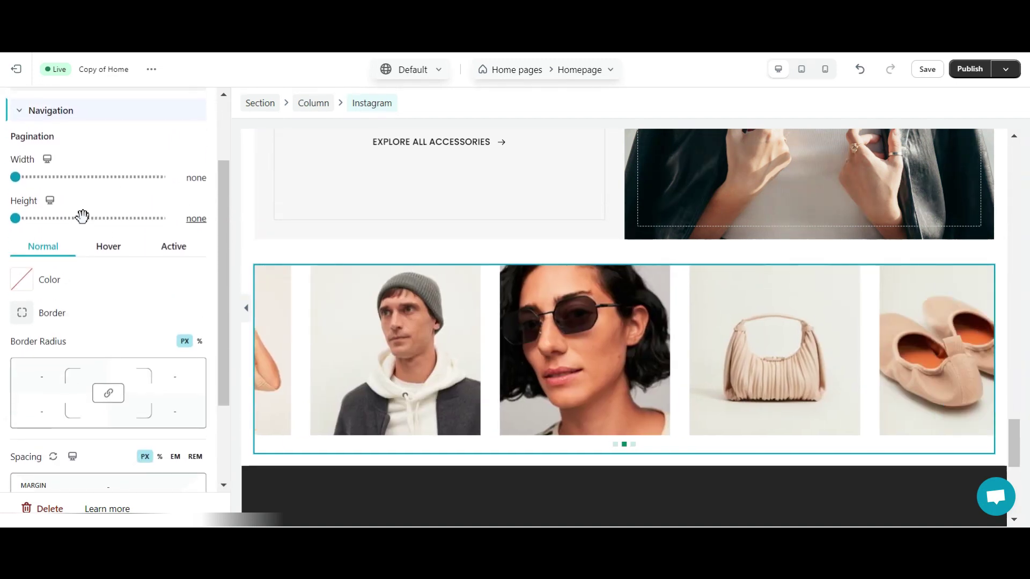
{"action": "scroll", "coordinate": [84, 222], "scroll_direction": "down", "scroll_amount": 1}
{"action": "scroll", "coordinate": [82, 215], "scroll_direction": "down", "scroll_amount": 1}
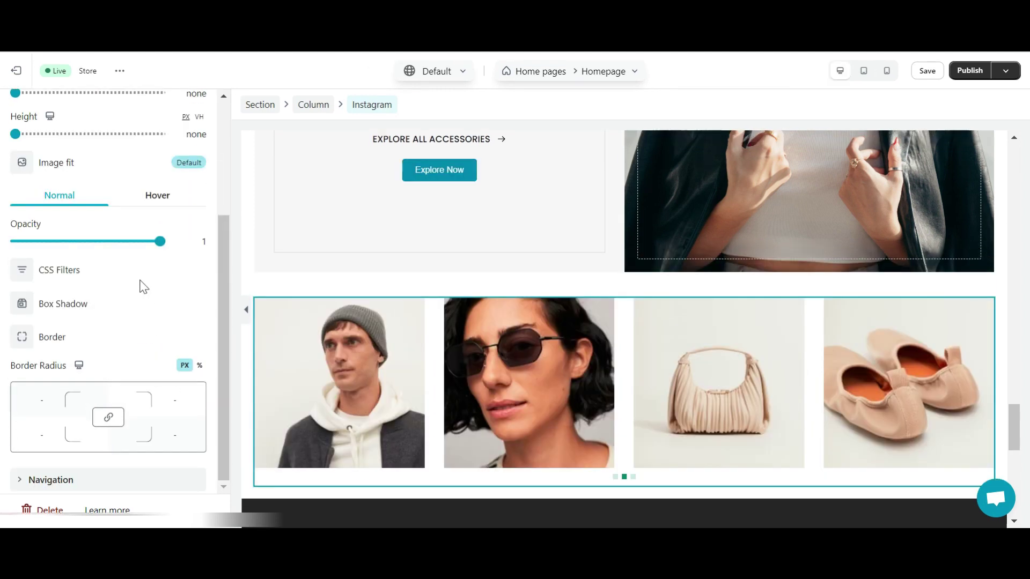
{"action": "scroll", "coordinate": [201, 268], "scroll_direction": "up", "scroll_amount": 2}
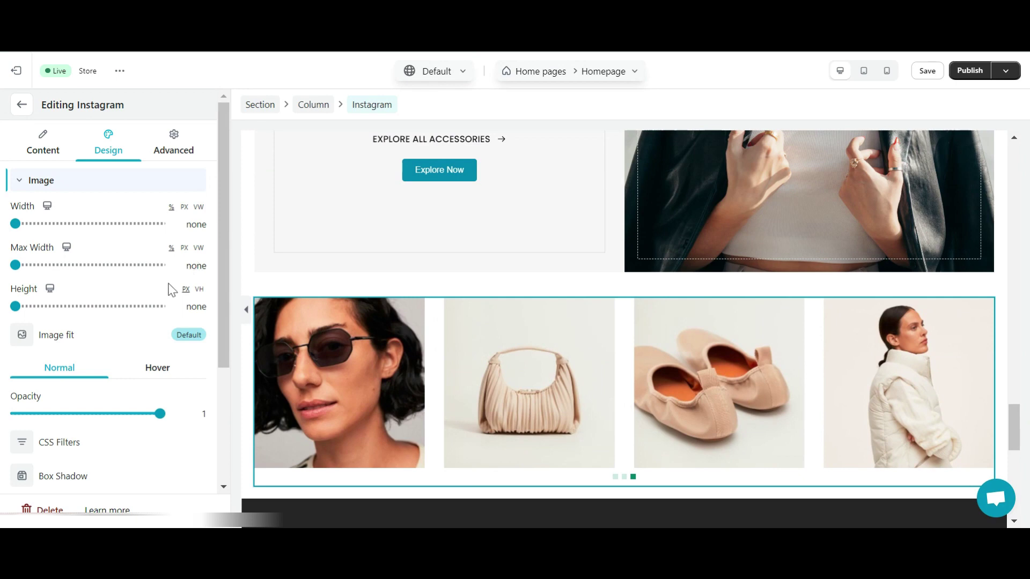
Place a Heading above the Instagram slider using the 'Headline With Bottom Divider' preset
{"action": "left_click", "coordinate": [20, 104]}
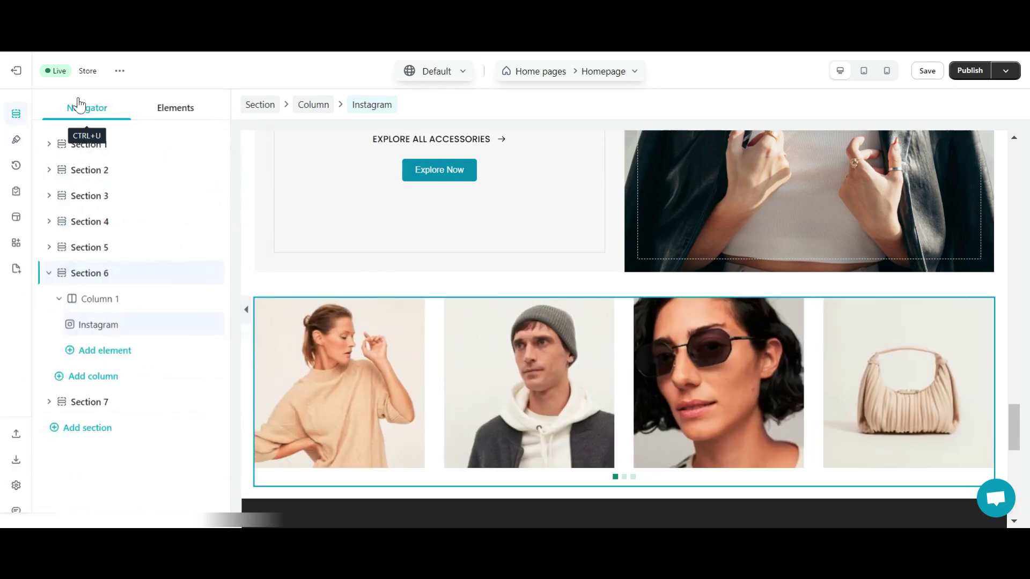
{"action": "left_click", "coordinate": [171, 113]}
{"action": "left_click_drag", "start_coordinate": [129, 215], "coordinate": [628, 282]}
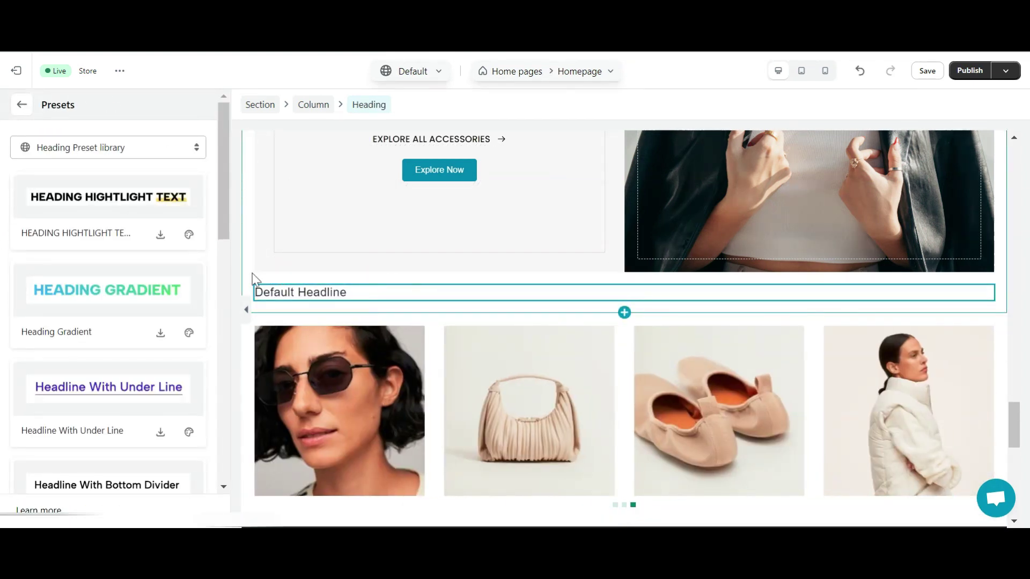
{"action": "scroll", "coordinate": [133, 320], "scroll_direction": "down", "scroll_amount": 3}
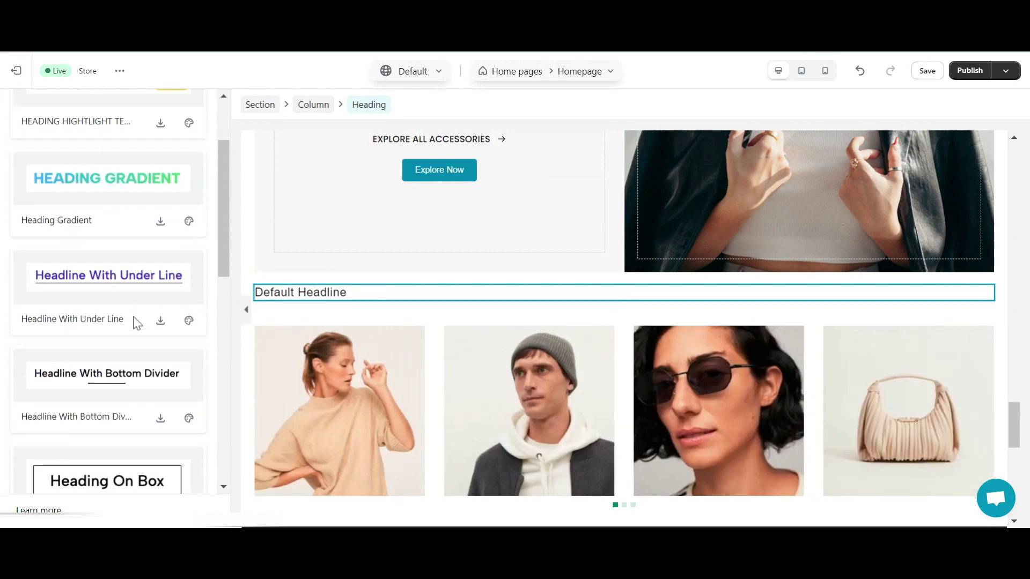
{"action": "scroll", "coordinate": [112, 334], "scroll_direction": "down", "scroll_amount": 1}
{"action": "left_click", "coordinate": [109, 328]}
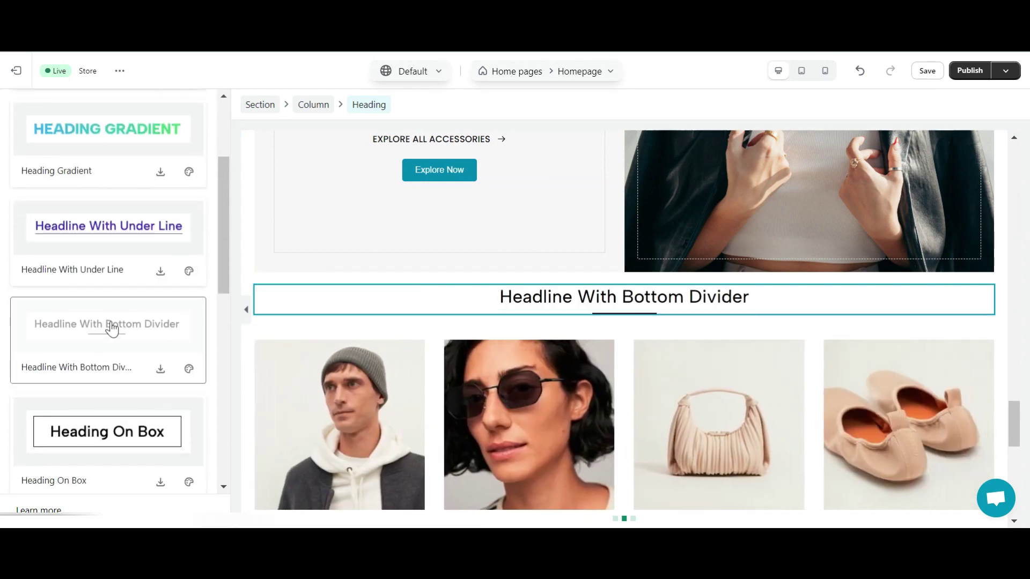
{"action": "scroll", "coordinate": [116, 177], "scroll_direction": "up", "scroll_amount": 3}
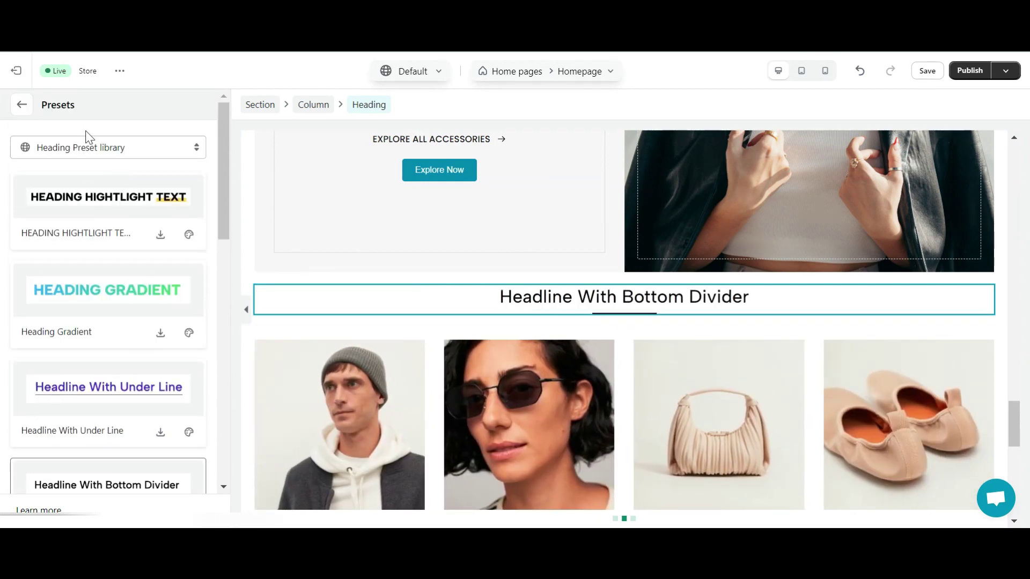
{"action": "left_click", "coordinate": [22, 105]}
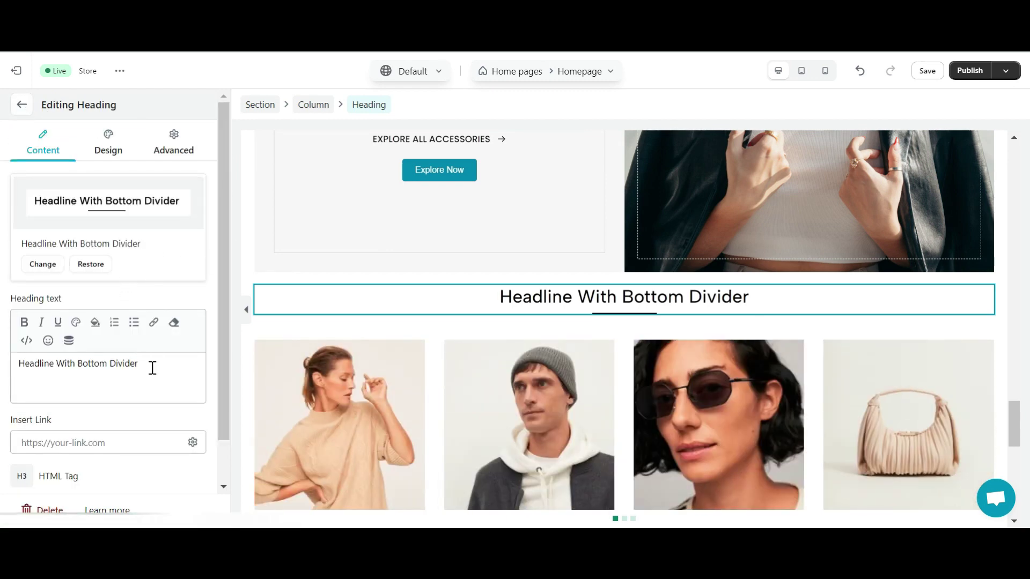
Replace the heading text with 'Shop on Instagram' before publishing
{"action": "left_click_drag", "start_coordinate": [152, 364], "coordinate": [18, 363]}
{"action": "type", "text": "Sho"}
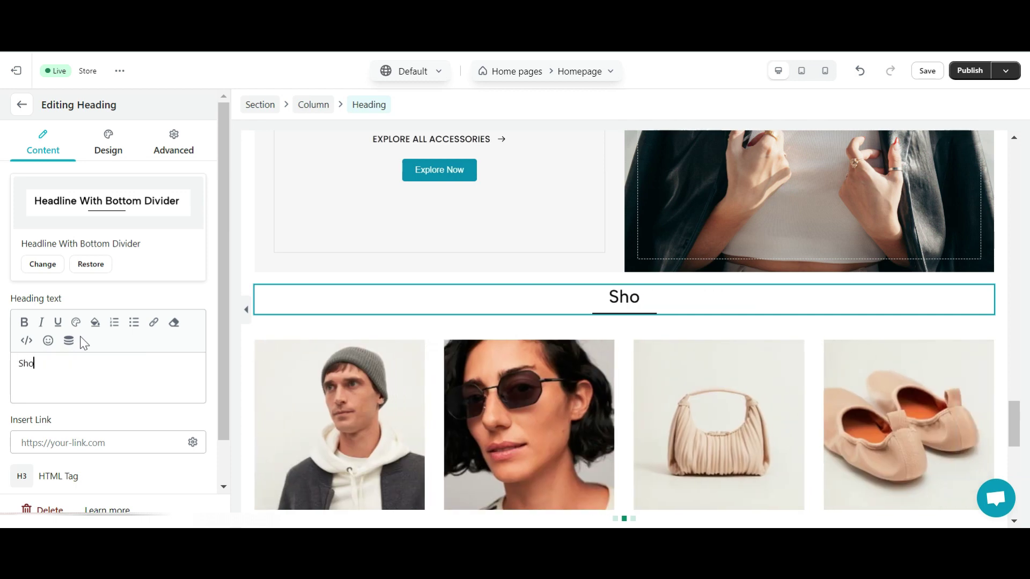
{"action": "type", "text": "p on"}
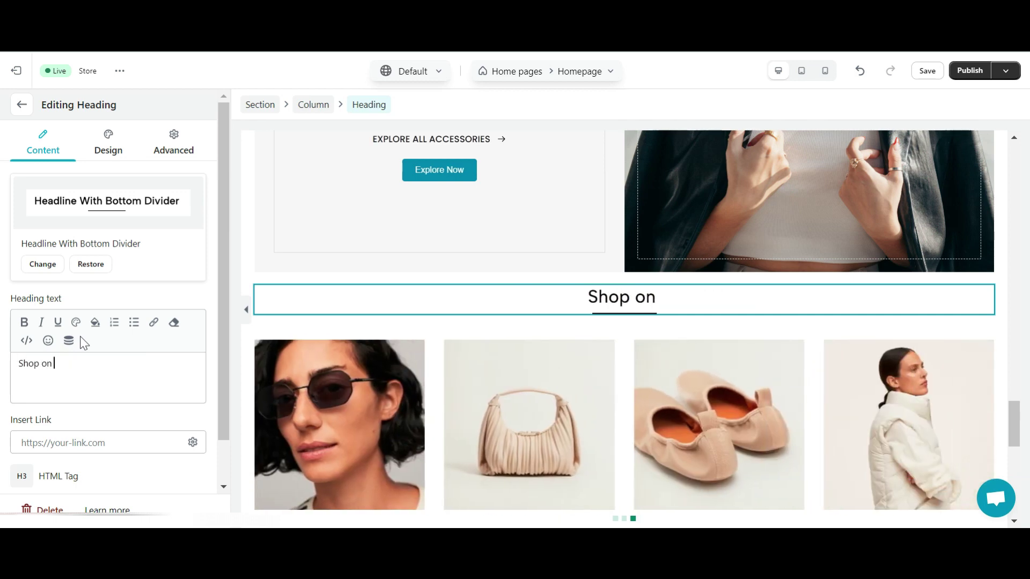
{"action": "type", "text": " Instag"}
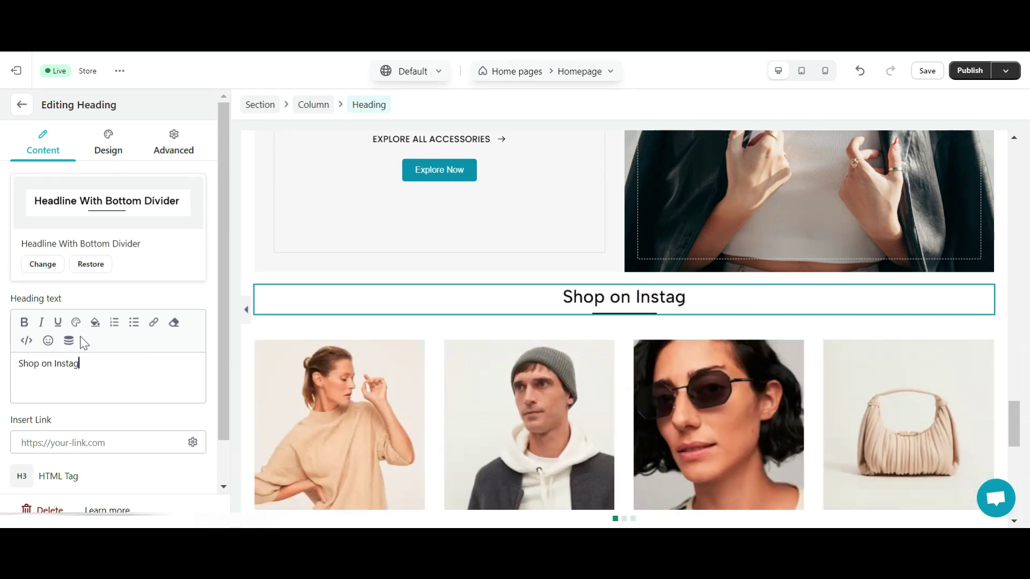
{"action": "type", "text": "ram"}
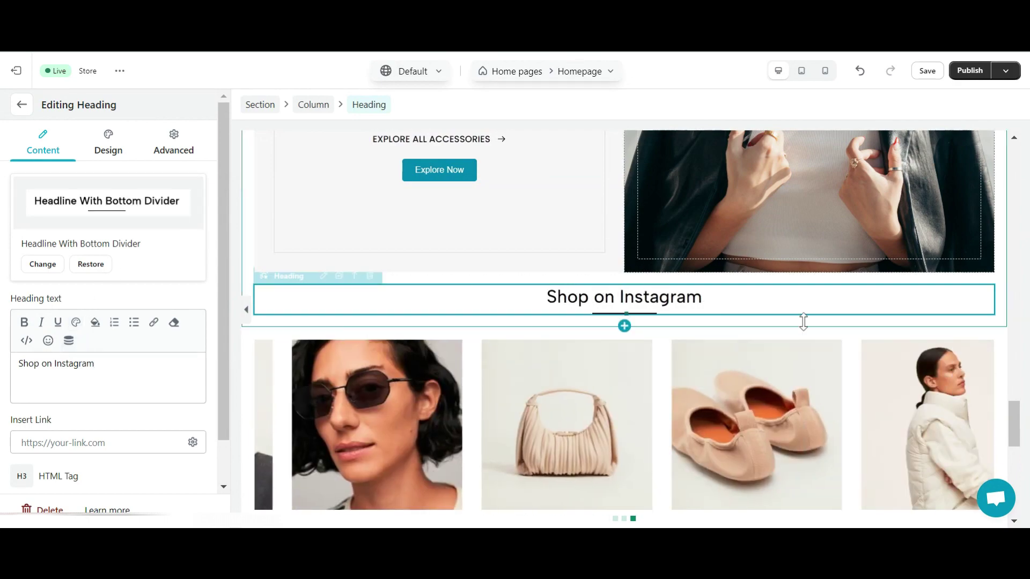
{"action": "scroll", "coordinate": [803, 322], "scroll_direction": "down", "scroll_amount": 2}
{"action": "scroll", "coordinate": [784, 440], "scroll_direction": "up", "scroll_amount": 2}
{"action": "scroll", "coordinate": [595, 474], "scroll_direction": "down", "scroll_amount": 1}
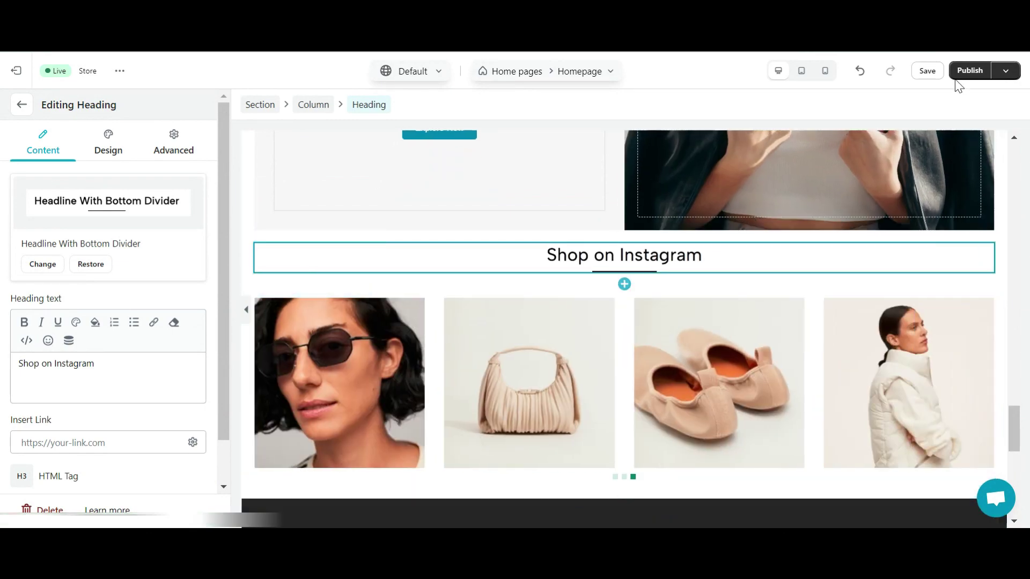
{"action": "left_click", "coordinate": [969, 71]}
{"action": "scroll", "coordinate": [651, 255], "scroll_direction": "down", "scroll_amount": 1}
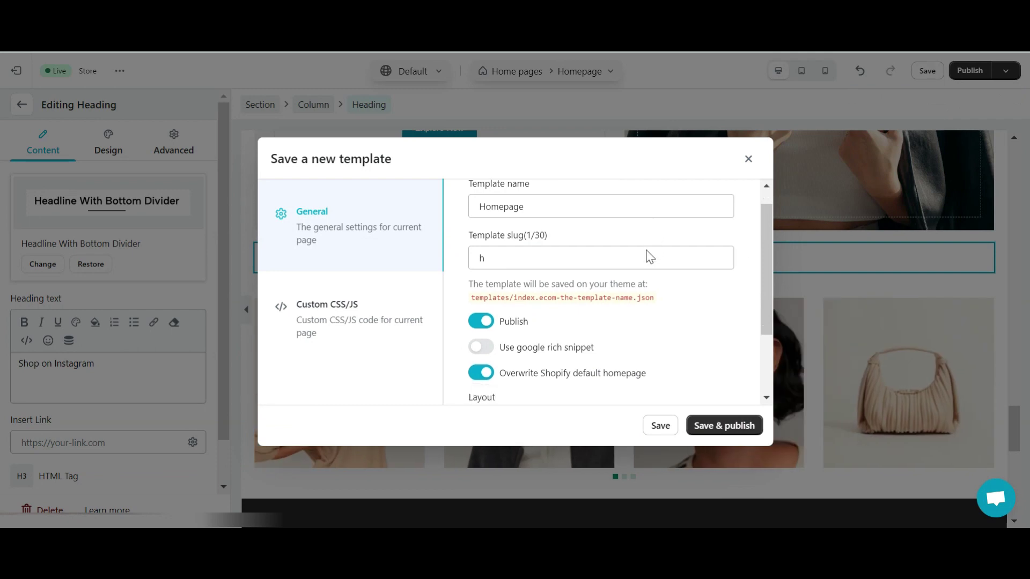
{"action": "scroll", "coordinate": [650, 269], "scroll_direction": "down", "scroll_amount": 2}
Save & publish the homepage template and view the live storefront
{"action": "left_click", "coordinate": [715, 430]}
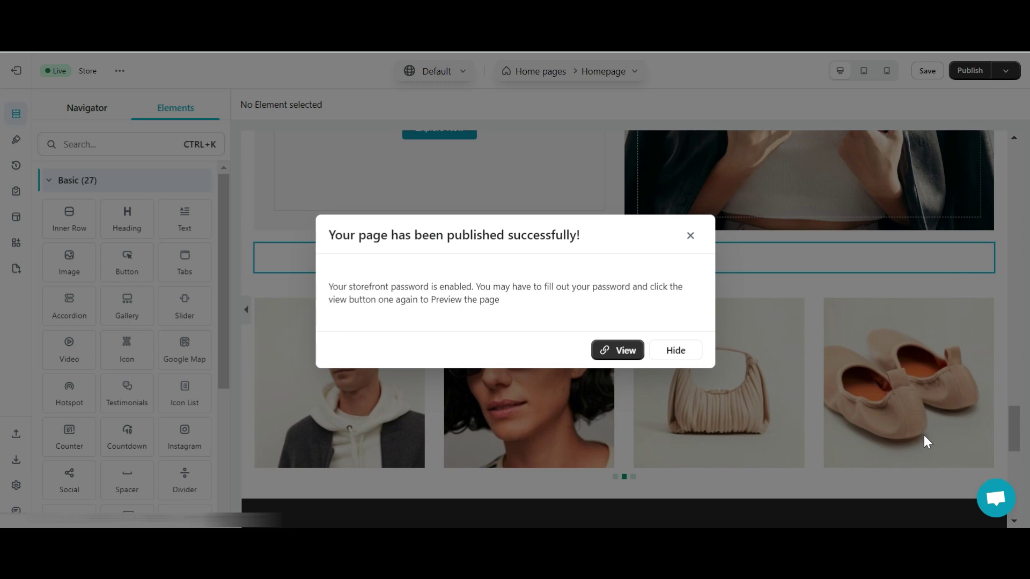
{"action": "left_click", "coordinate": [620, 352]}
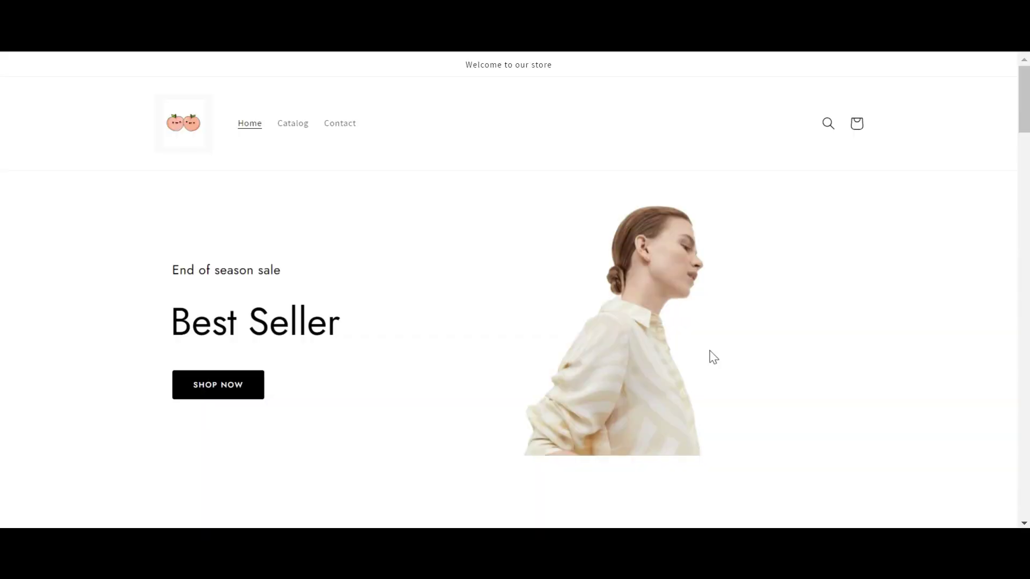
{"action": "scroll", "coordinate": [713, 357], "scroll_direction": "down", "scroll_amount": 2}
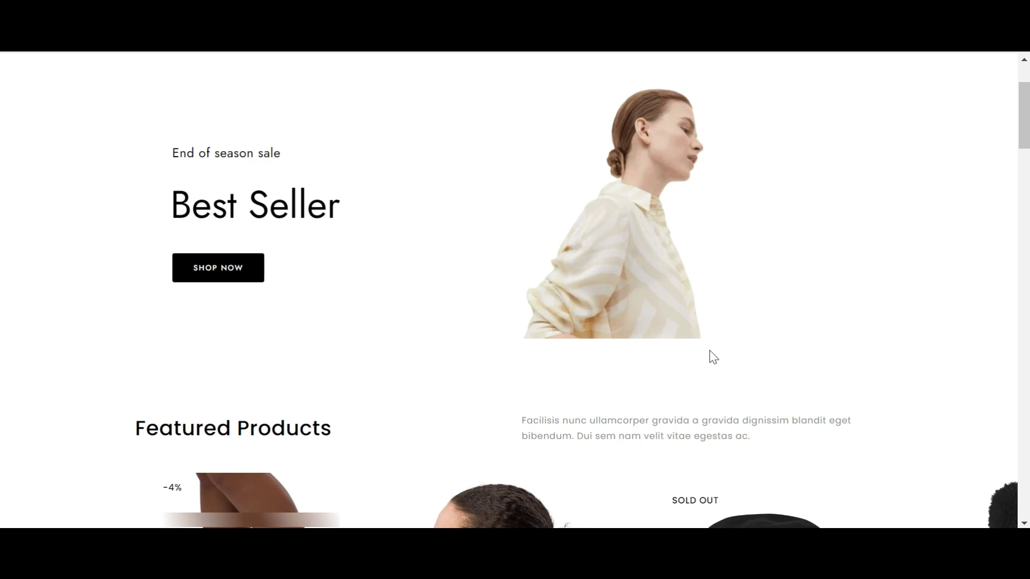
{"action": "scroll", "coordinate": [713, 358], "scroll_direction": "down", "scroll_amount": 1}
{"action": "scroll", "coordinate": [713, 357], "scroll_direction": "down", "scroll_amount": 2}
{"action": "scroll", "coordinate": [712, 357], "scroll_direction": "down", "scroll_amount": 2}
{"action": "scroll", "coordinate": [710, 358], "scroll_direction": "down", "scroll_amount": 3}
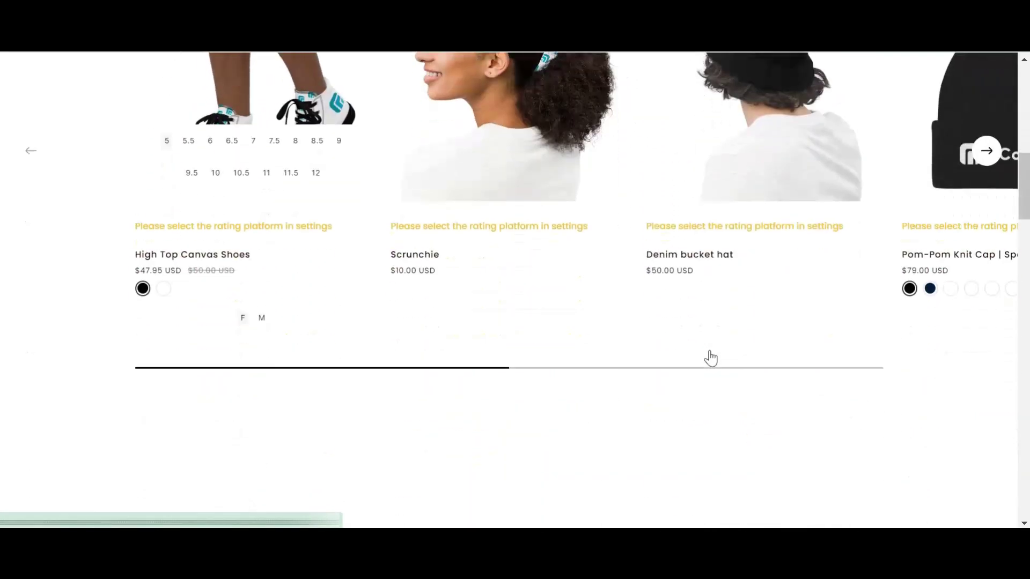
{"action": "scroll", "coordinate": [710, 358], "scroll_direction": "down", "scroll_amount": 3}
{"action": "scroll", "coordinate": [710, 358], "scroll_direction": "down", "scroll_amount": 2}
{"action": "scroll", "coordinate": [710, 358], "scroll_direction": "down", "scroll_amount": 1}
{"action": "scroll", "coordinate": [710, 358], "scroll_direction": "down", "scroll_amount": 1}
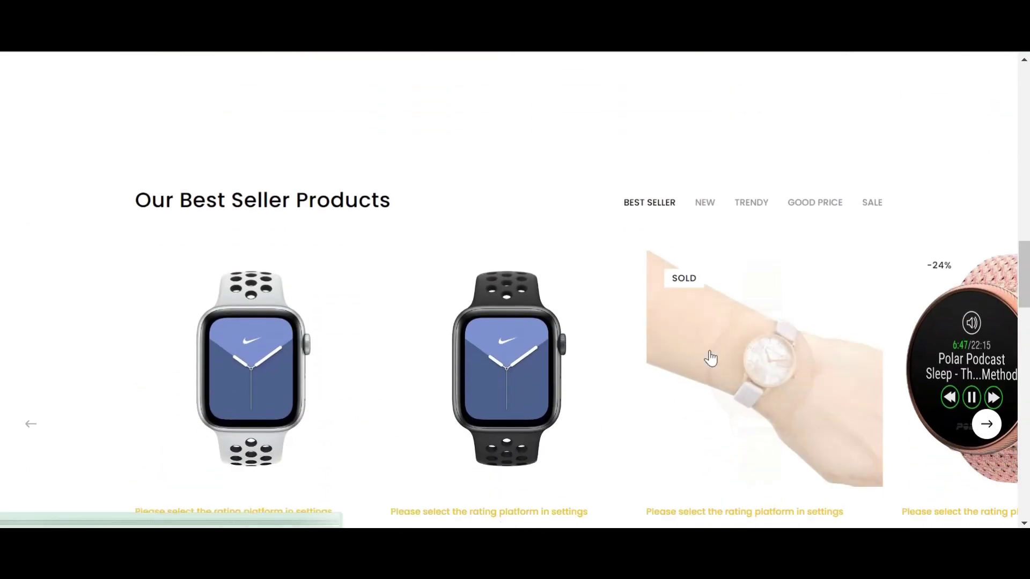
{"action": "scroll", "coordinate": [710, 358], "scroll_direction": "down", "scroll_amount": 2}
{"action": "scroll", "coordinate": [710, 358], "scroll_direction": "down", "scroll_amount": 3}
{"action": "scroll", "coordinate": [710, 358], "scroll_direction": "down", "scroll_amount": 3}
{"action": "scroll", "coordinate": [711, 358], "scroll_direction": "down", "scroll_amount": 2}
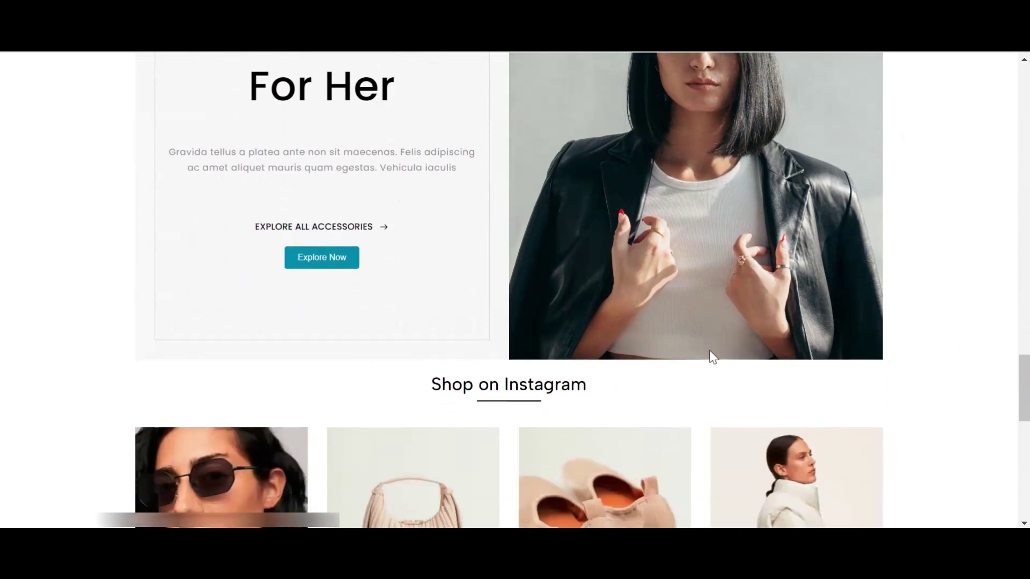
{"action": "scroll", "coordinate": [711, 357], "scroll_direction": "down", "scroll_amount": 2}
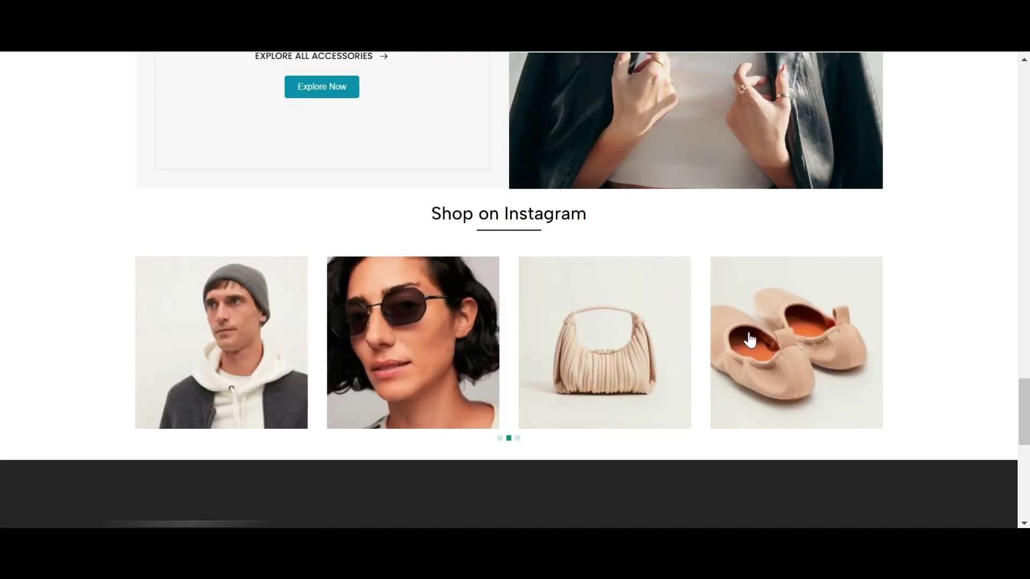
{"action": "left_click", "coordinate": [772, 339]}
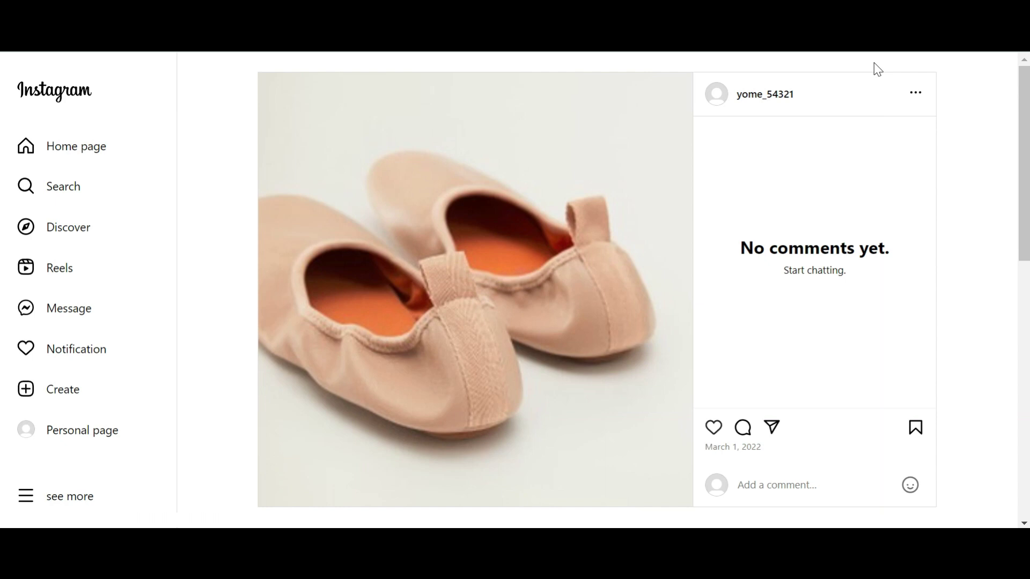